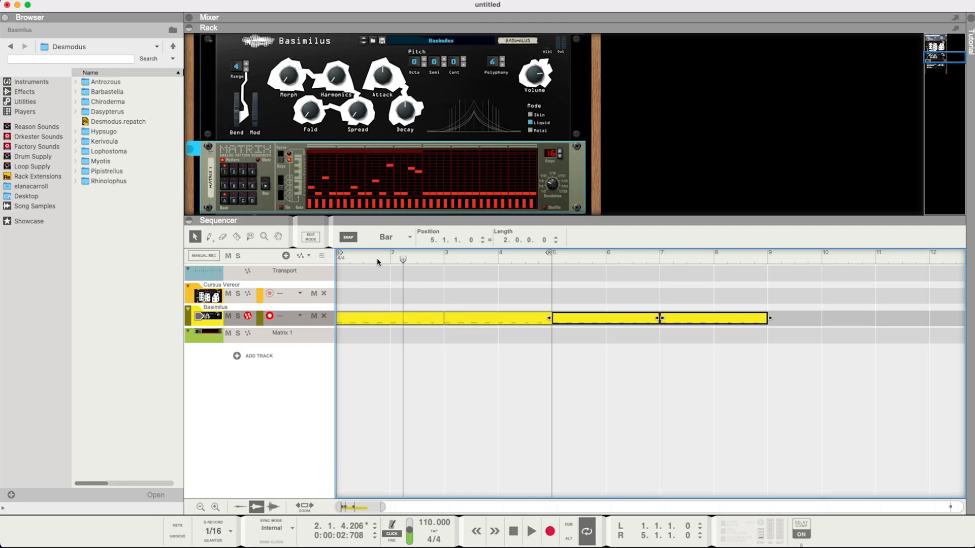
Record a sustained note part over bars 1 to 9 on the Cursus Vereor track
click(513, 532)
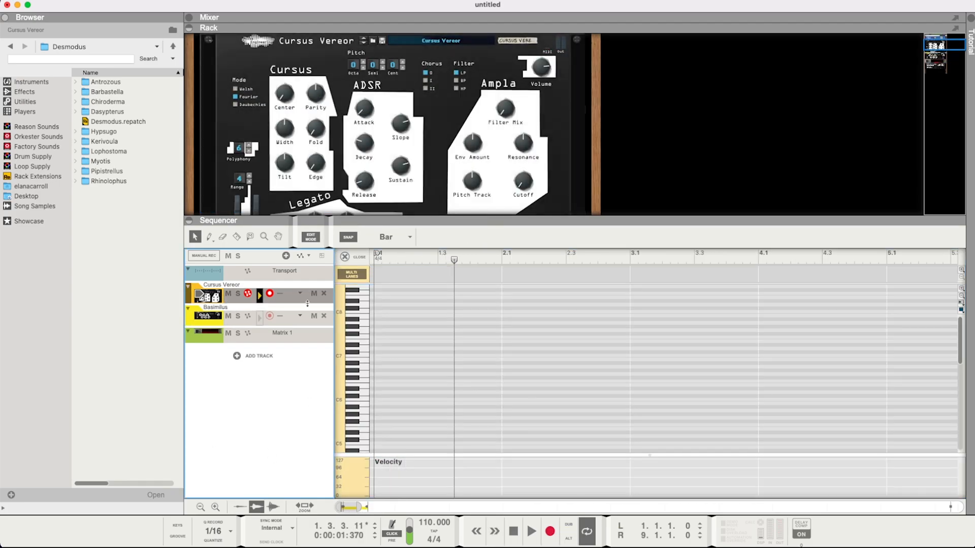
click(550, 532)
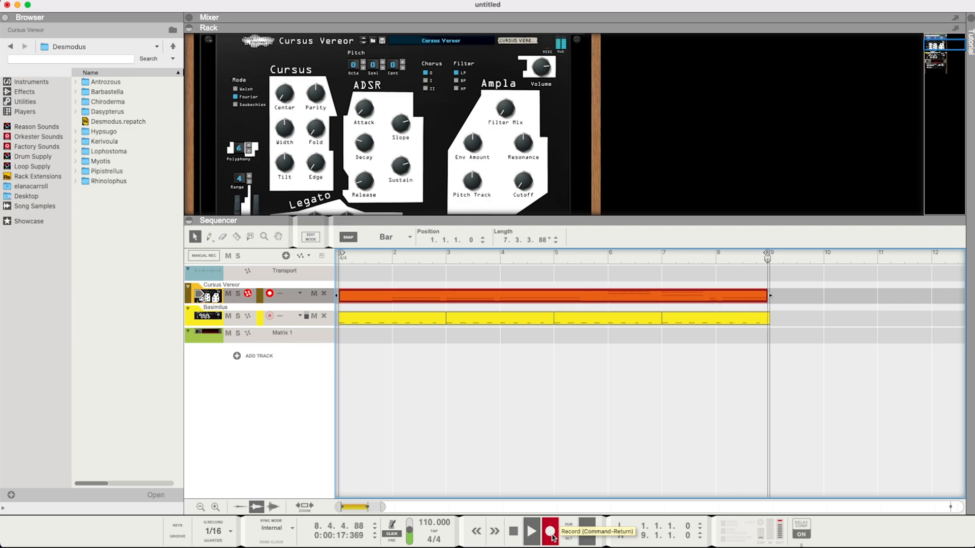
key(space)
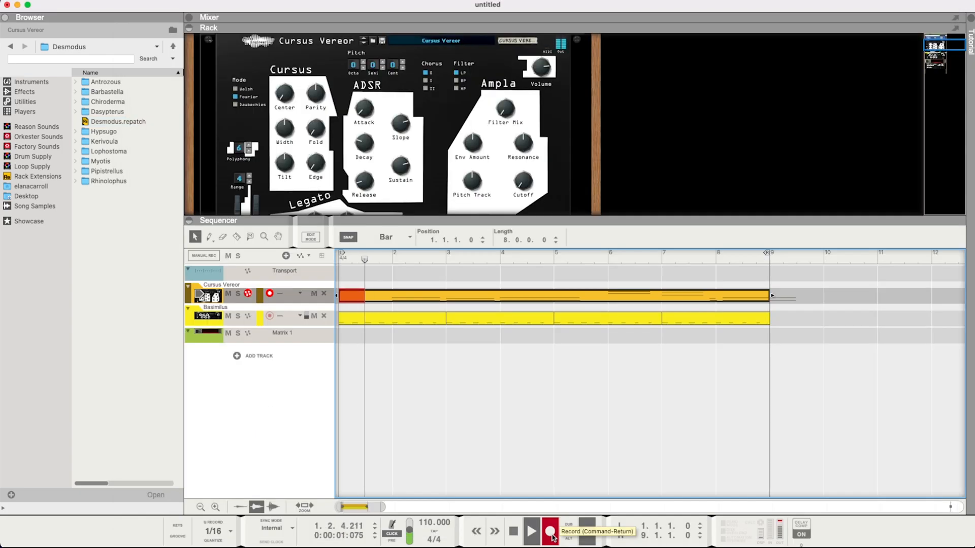
Open the recorded Cursus Vereor clip for note editing and enlarge the rack area above the sequencer
drag(403, 296, 457, 295)
double_click(457, 295)
click(555, 351)
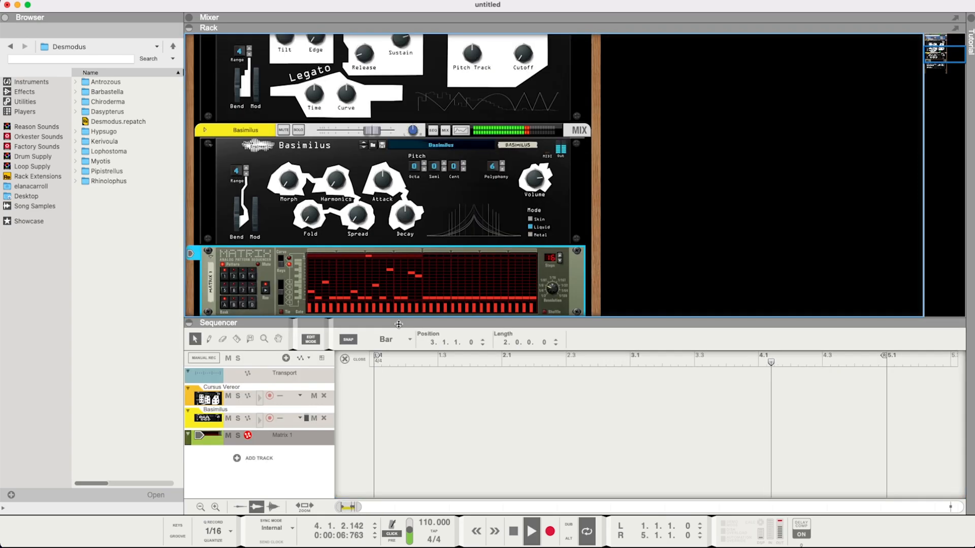
drag(515, 394, 510, 333)
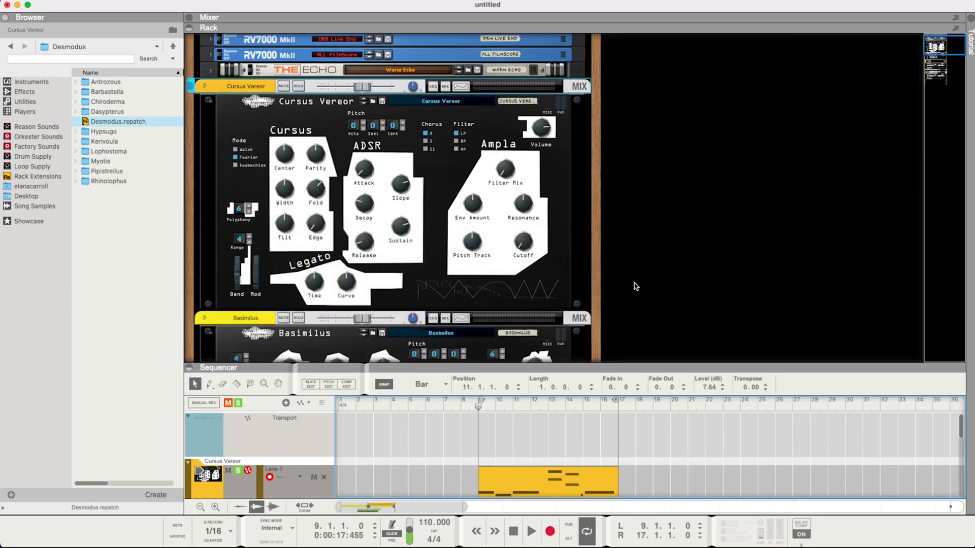
Play the looped Cursus Vereor clip and adjust the synth's Volume and Filter Mix
key(space)
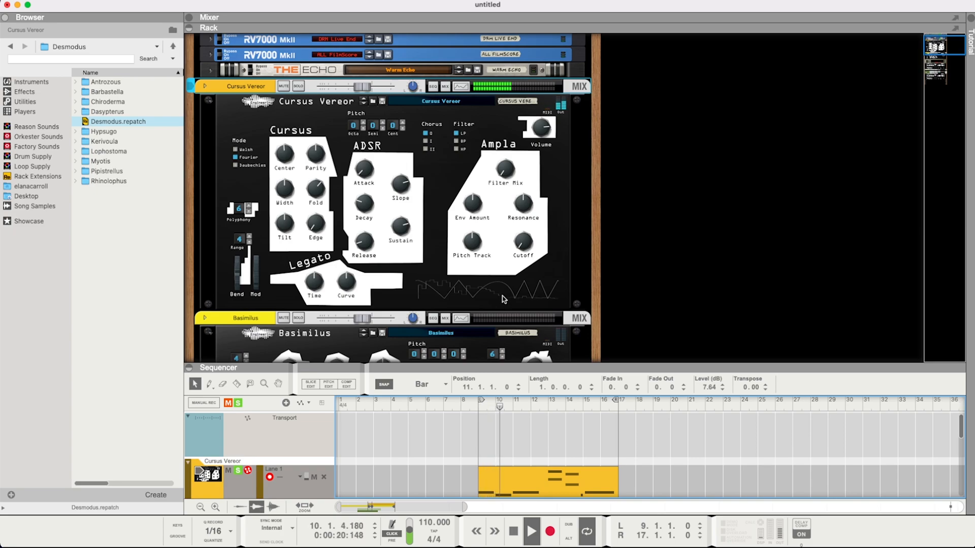
click(546, 136)
drag(547, 143, 544, 125)
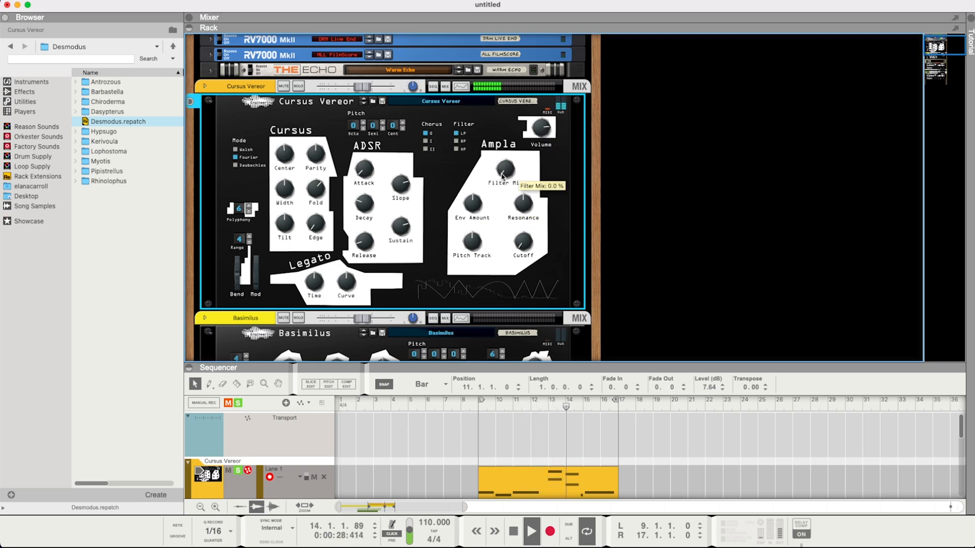
drag(506, 166, 502, 151)
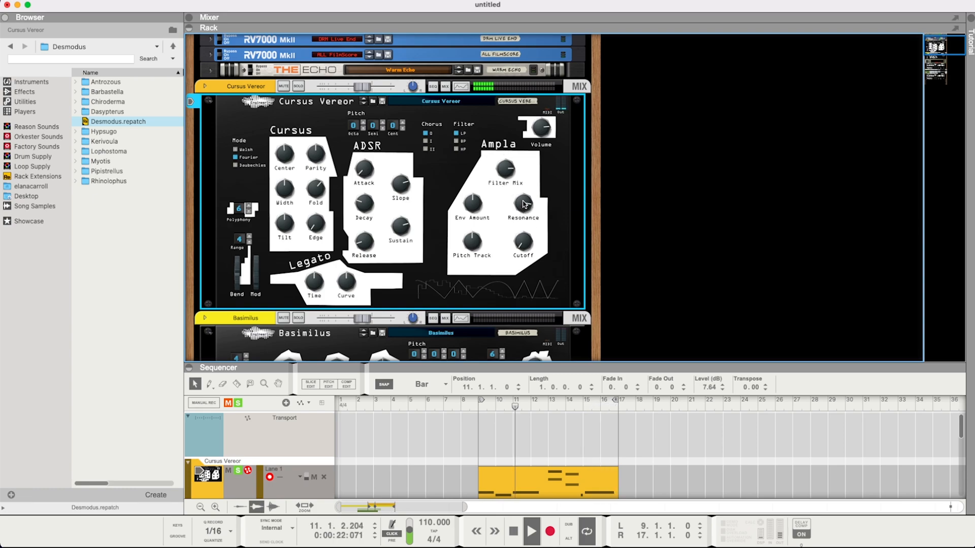
Sweep the LP filter's Resonance on Cursus Vereor and set Pitch Track to 71.9 %
mouse_move(524, 205)
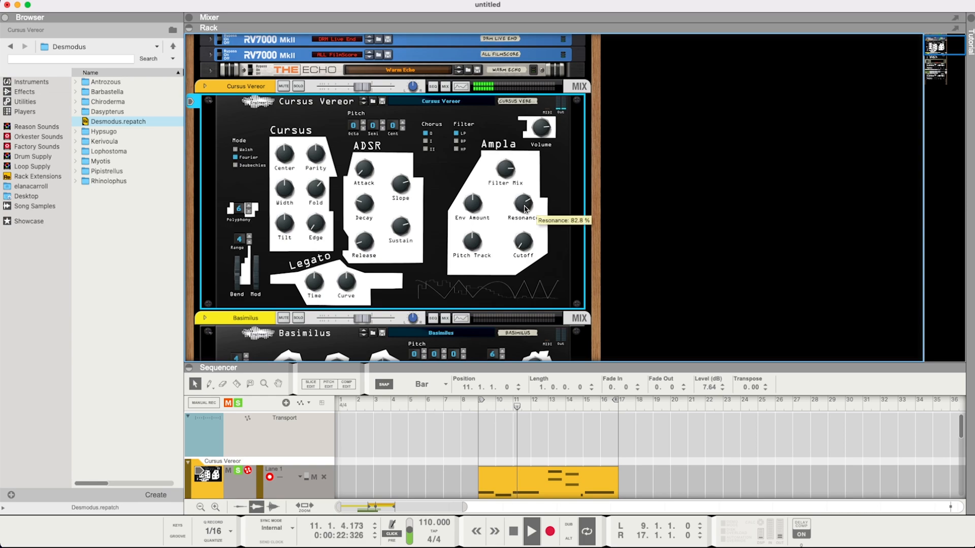
drag(527, 212, 529, 218)
drag(528, 213, 521, 190)
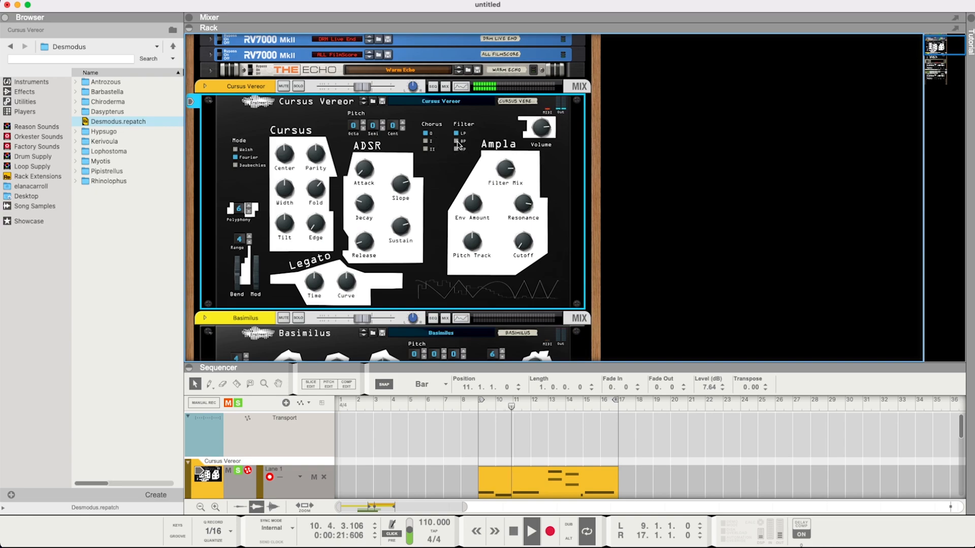
mouse_move(526, 208)
mouse_down()
mouse_move(522, 233)
mouse_move(522, 221)
mouse_up()
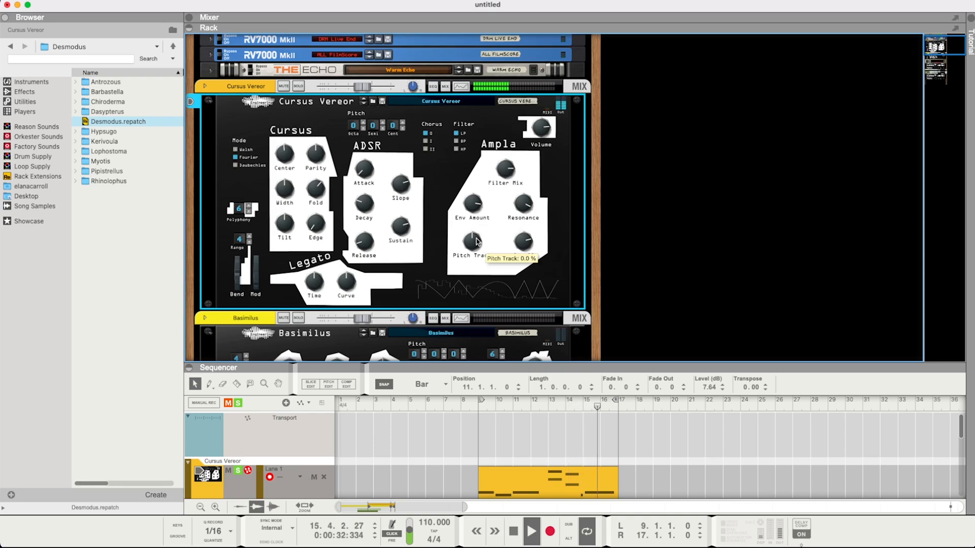
drag(477, 241, 482, 227)
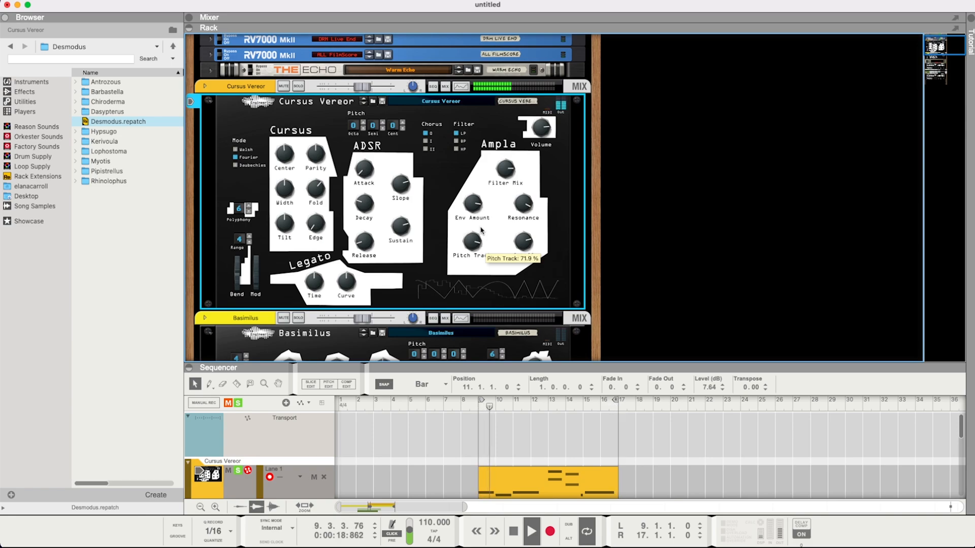
Audition the BP filter with lower Resonance and a Cutoff of 67.2 %, and select the HP filter type
click(456, 141)
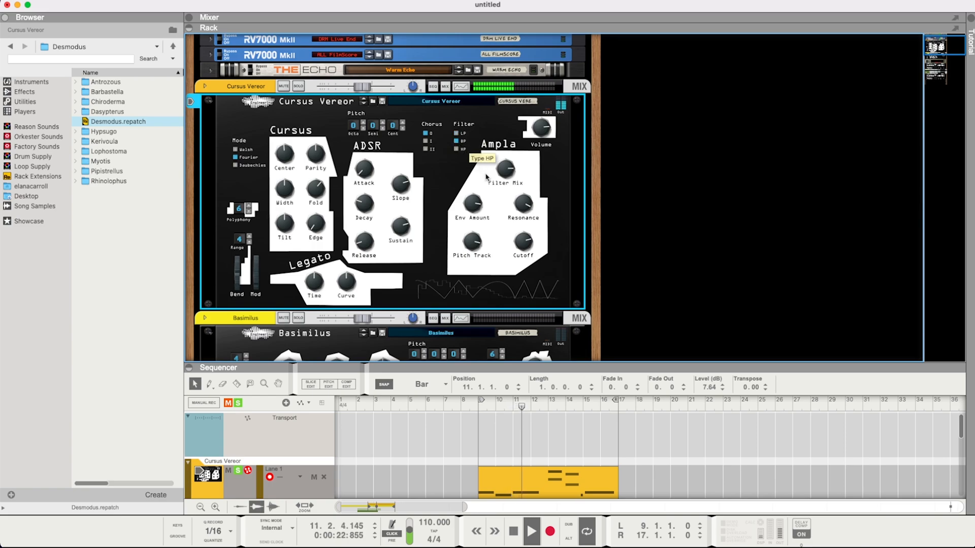
drag(521, 201, 523, 231)
drag(524, 249, 523, 240)
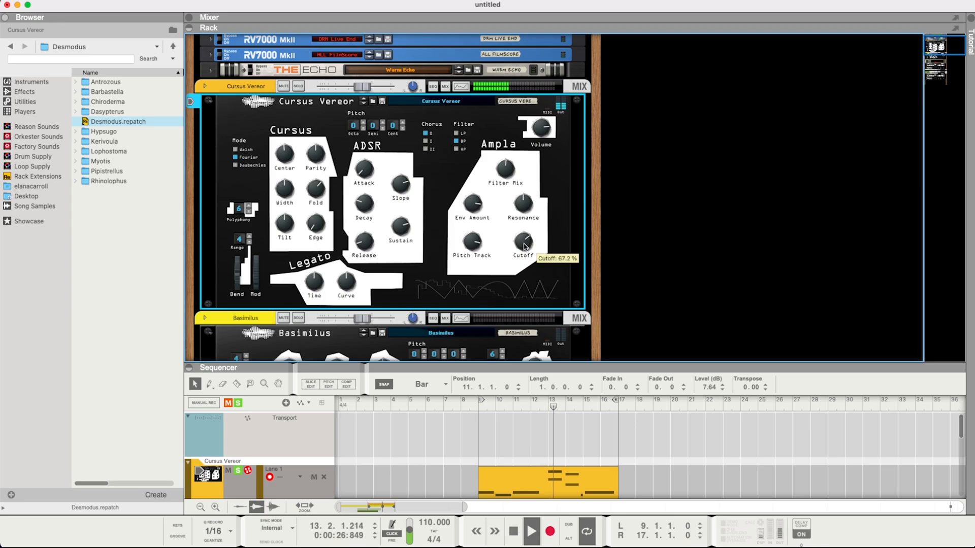
click(456, 149)
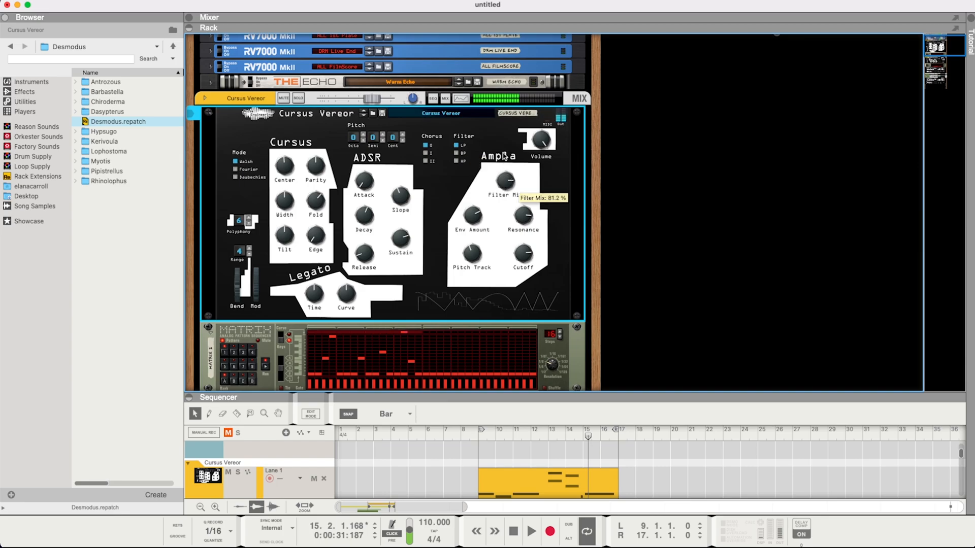
Switch the filter to BP, sweep the Cutoff, and set Env Amount to 25.0 % and Resonance to 62.5 %
click(456, 153)
drag(473, 219, 479, 228)
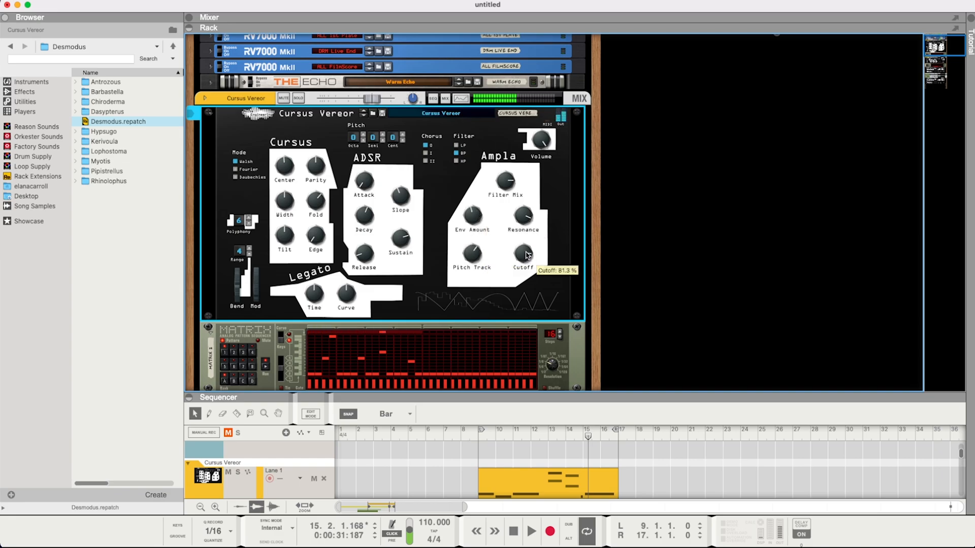
drag(526, 252, 529, 266)
drag(473, 221, 471, 214)
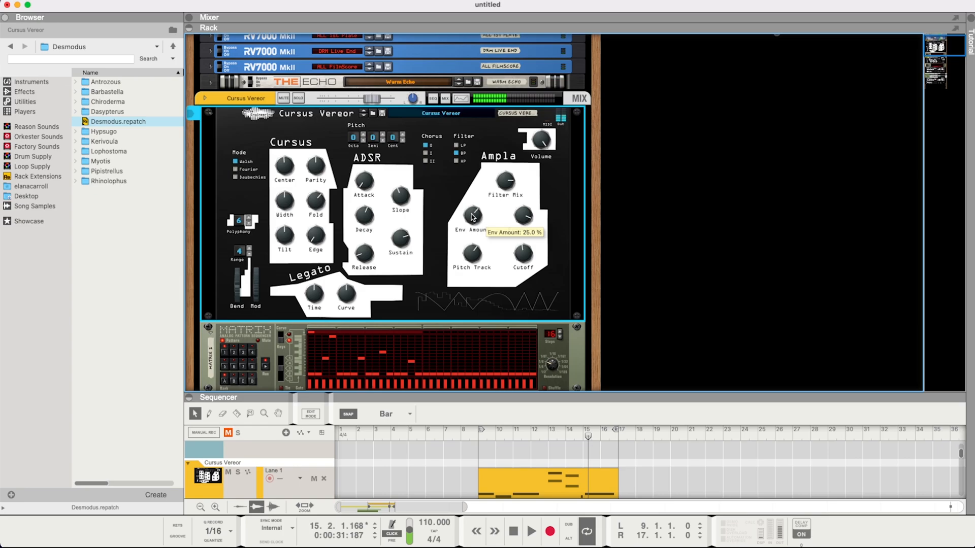
drag(525, 256, 522, 228)
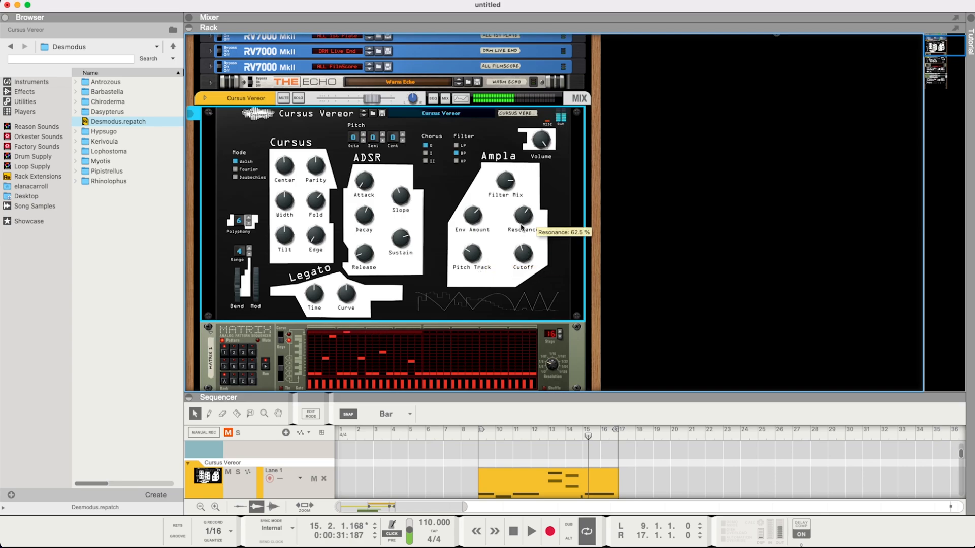
Audition the LP filter with a higher Pitch Track, and switch to HP while sweeping Resonance and Cutoff
click(456, 145)
drag(467, 256, 465, 233)
click(456, 161)
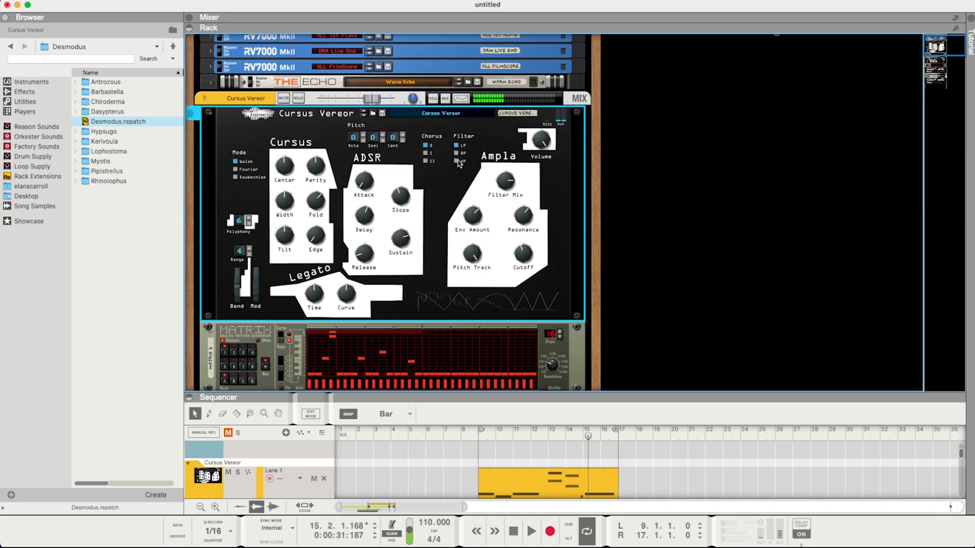
drag(528, 219, 530, 266)
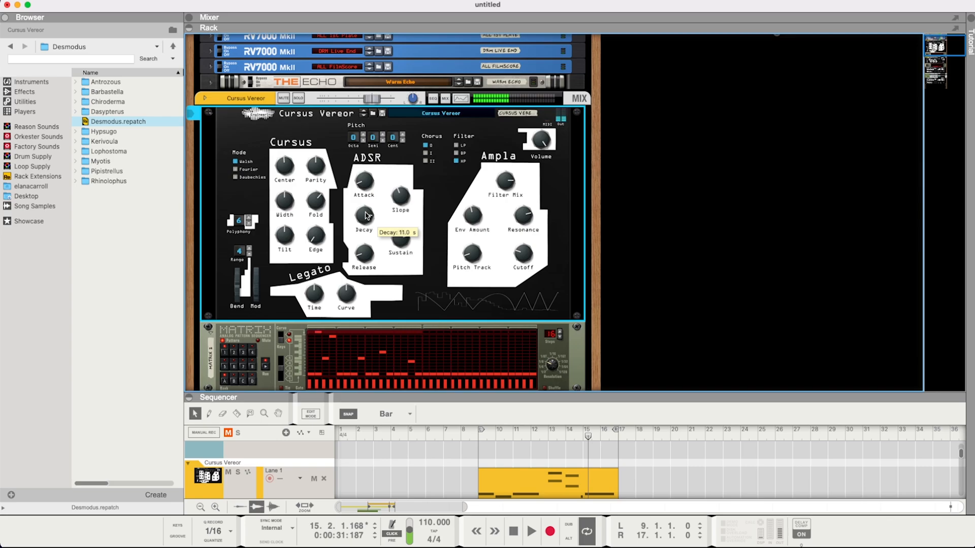
Shorten the ADSR envelope's Decay and Attack and lower its Sustain to 0.0 %
drag(367, 215, 371, 242)
drag(361, 177, 361, 176)
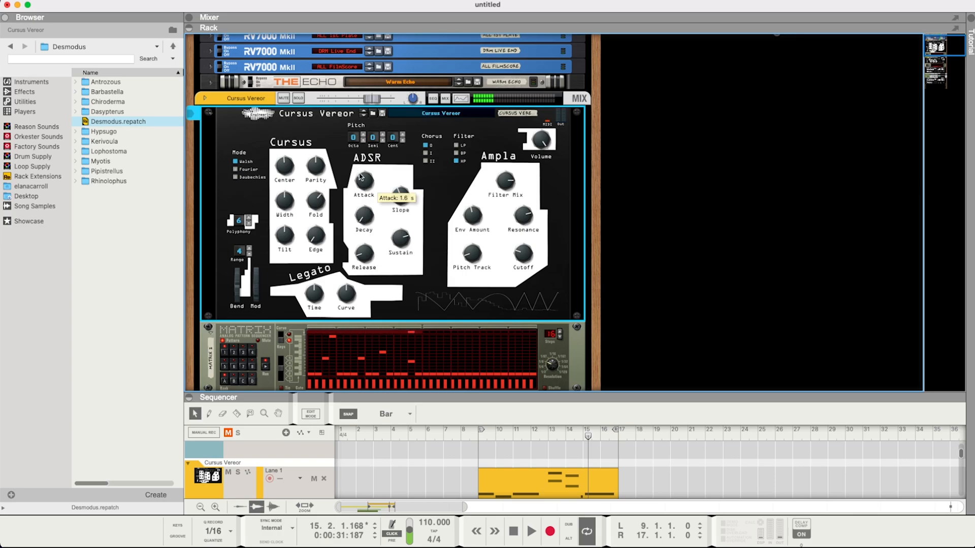
drag(361, 183, 363, 191)
drag(402, 236, 410, 267)
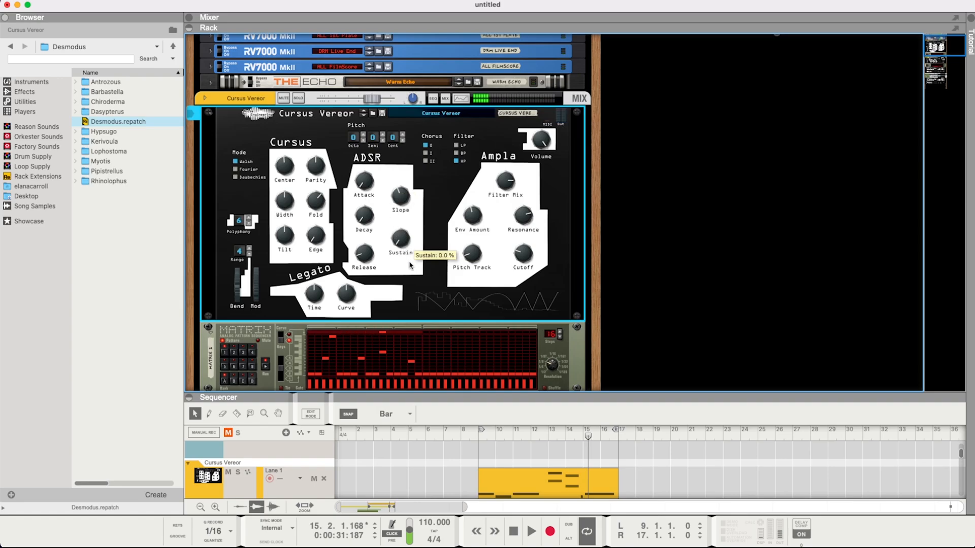
Raise the envelope's Sustain and readjust its Decay to shape the note's tail
drag(371, 218, 399, 206)
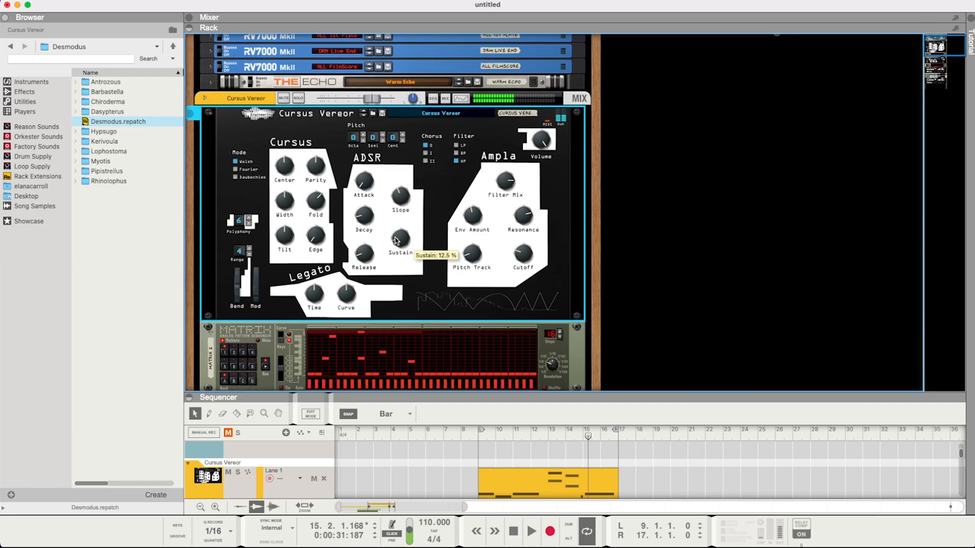
drag(397, 241, 397, 211)
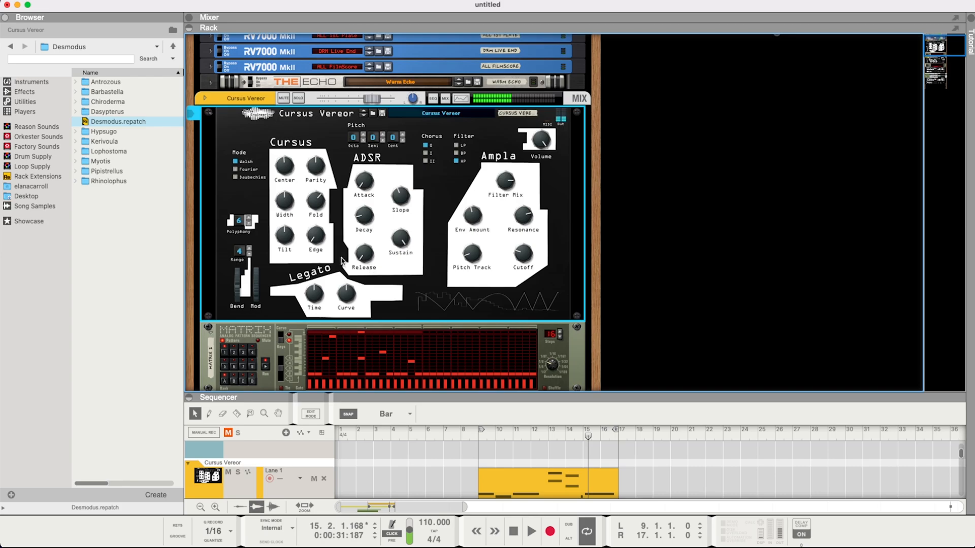
mouse_move(366, 226)
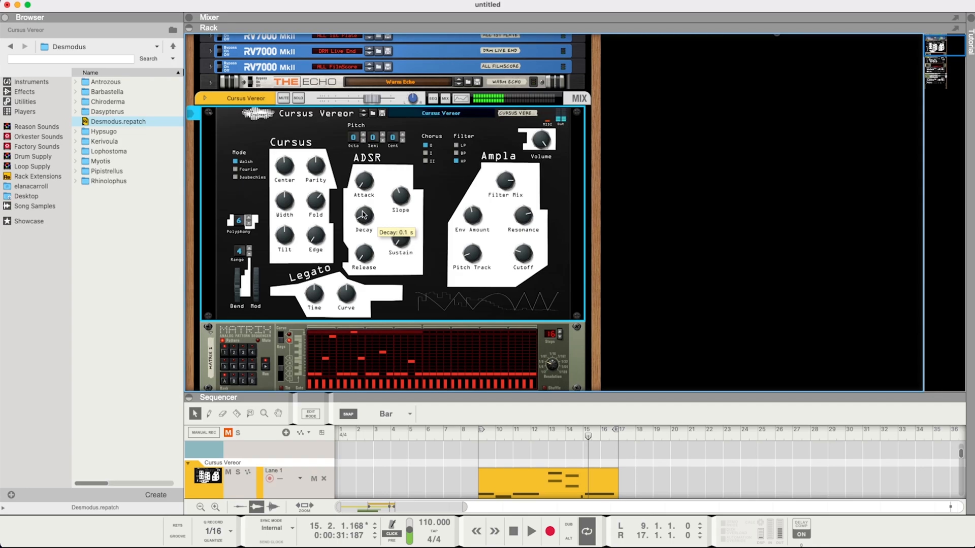
mouse_move(396, 234)
drag(373, 225, 370, 178)
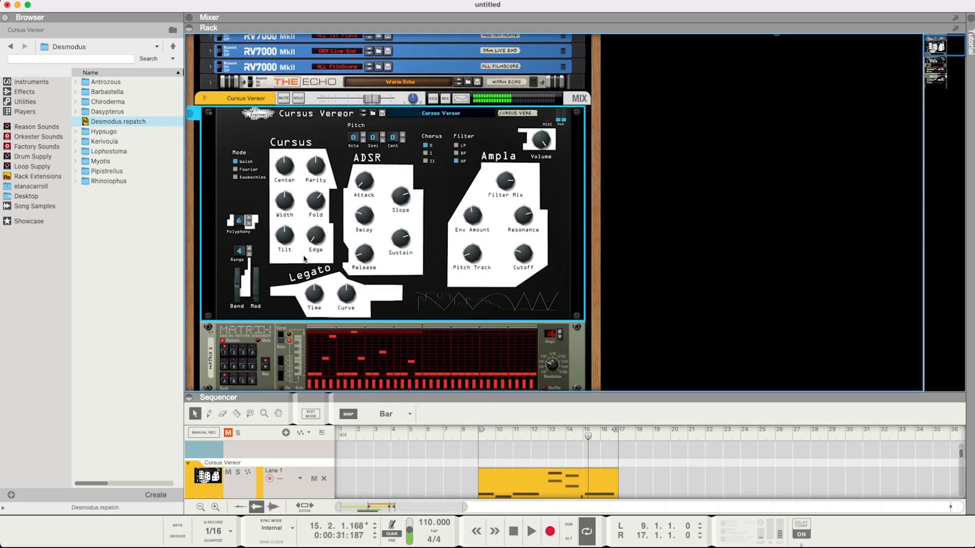
Compare the Fourier and Daubechies oscillator modes and return the mode to Walsh
click(236, 169)
click(235, 177)
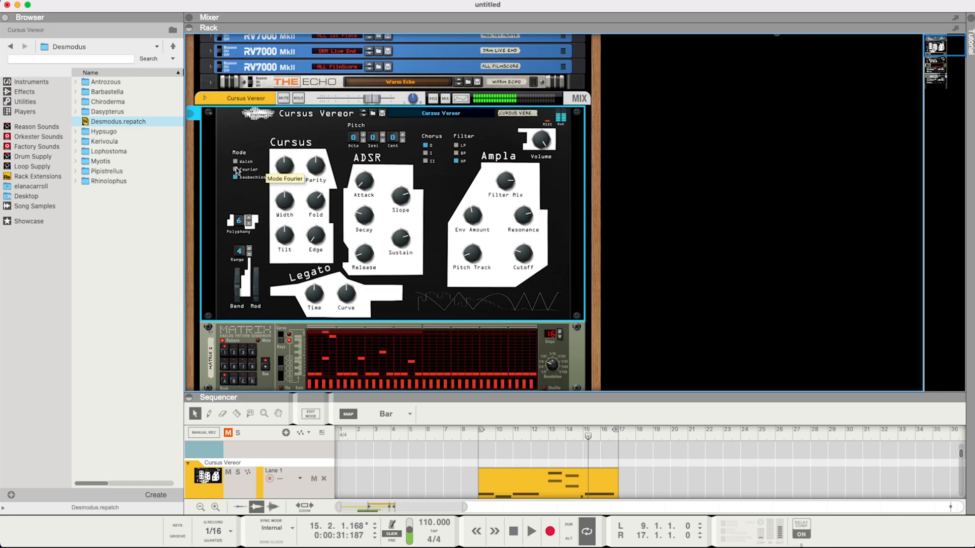
click(237, 170)
click(237, 178)
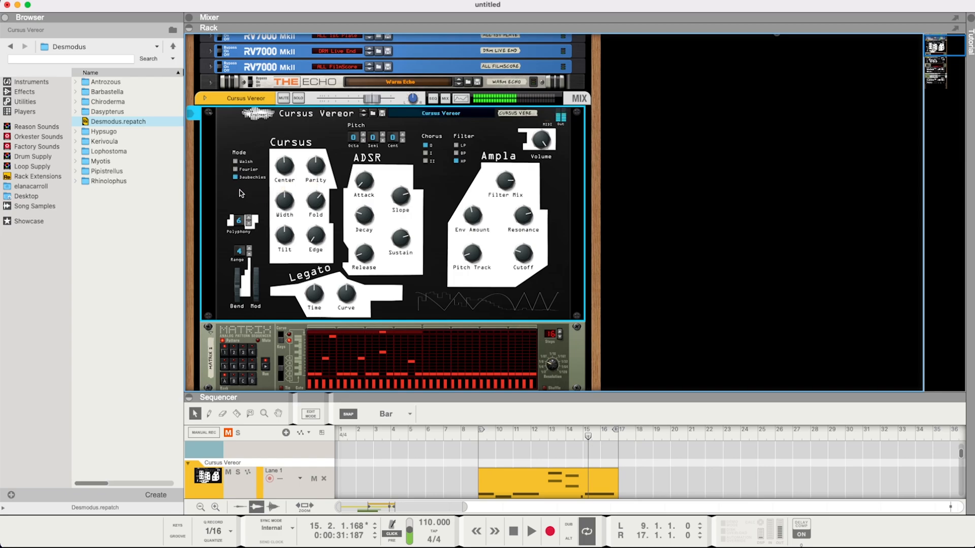
click(235, 162)
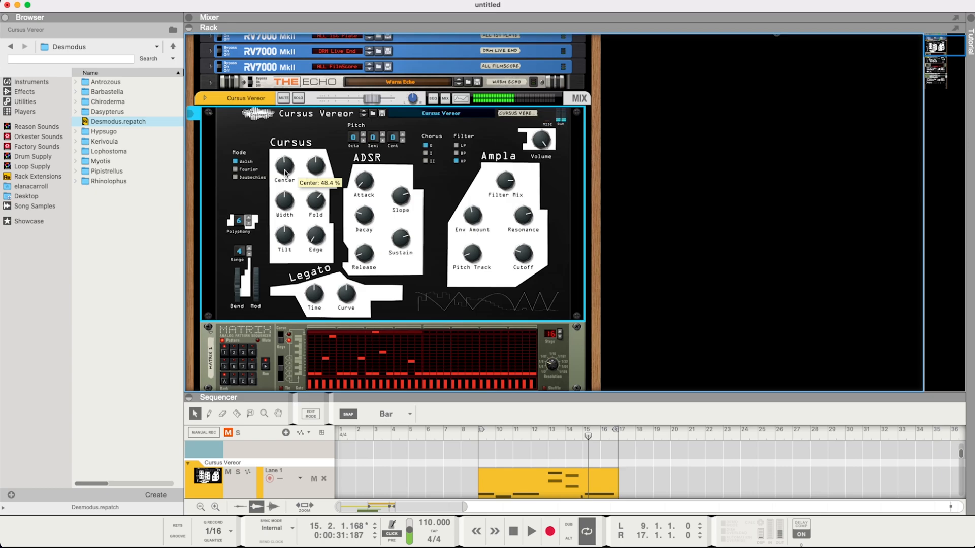
Sweep the Walsh oscillator's Center, increase its Width and lower its Tilt
mouse_move(283, 171)
mouse_down()
mouse_move(283, 155)
mouse_move(286, 180)
mouse_up()
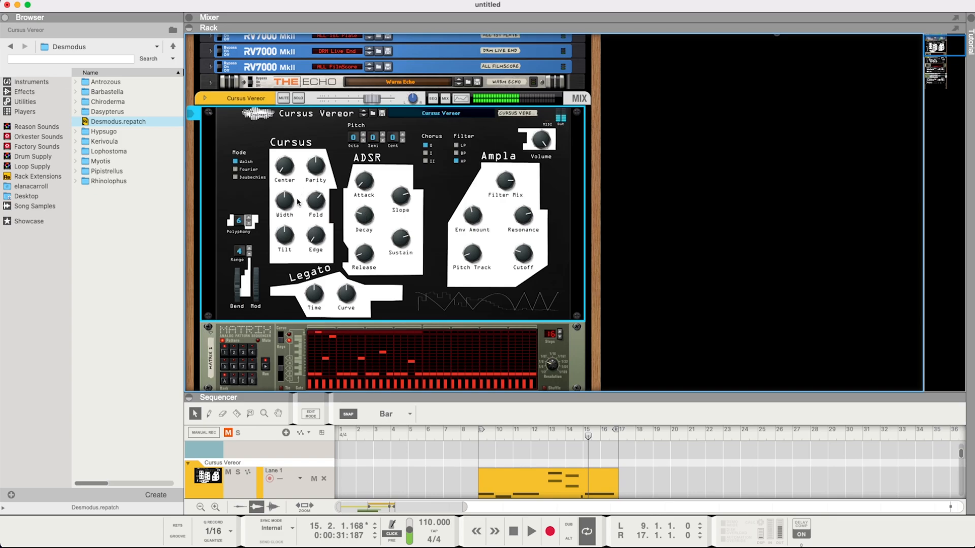
drag(290, 200, 284, 156)
drag(283, 242, 283, 241)
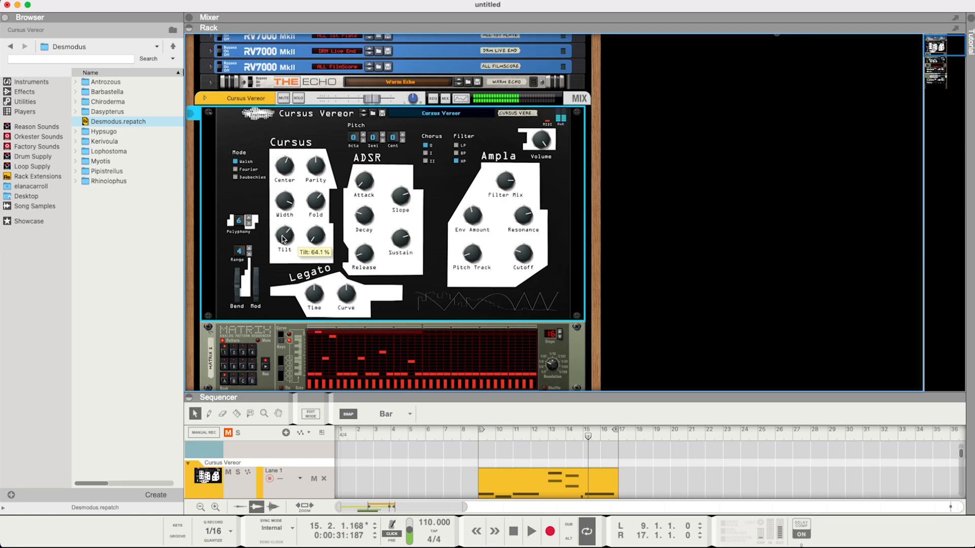
drag(283, 239, 290, 252)
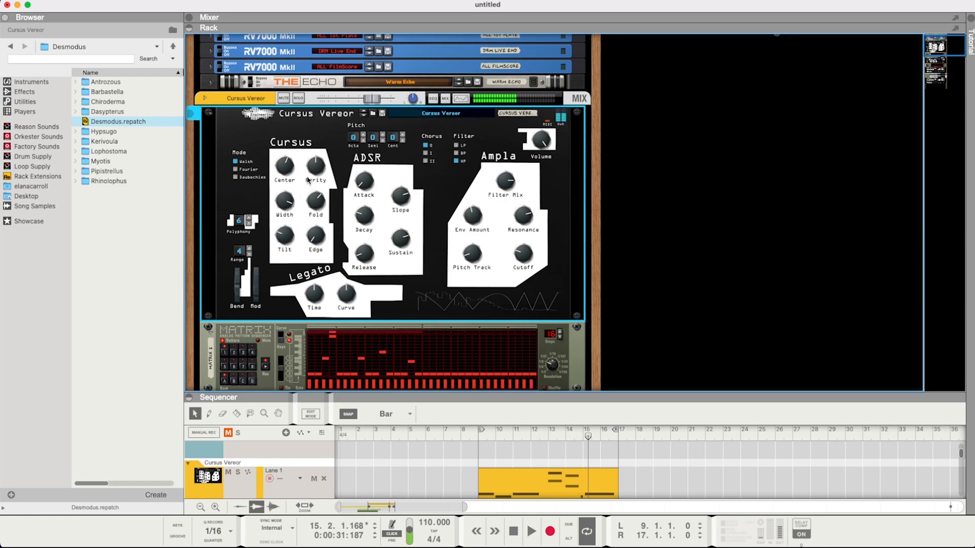
Lower the Cursus section's Parity to 0.0 % and increase its Fold
mouse_move(314, 170)
mouse_down()
mouse_move(310, 144)
mouse_move(319, 184)
mouse_move(312, 141)
mouse_move(318, 177)
mouse_up()
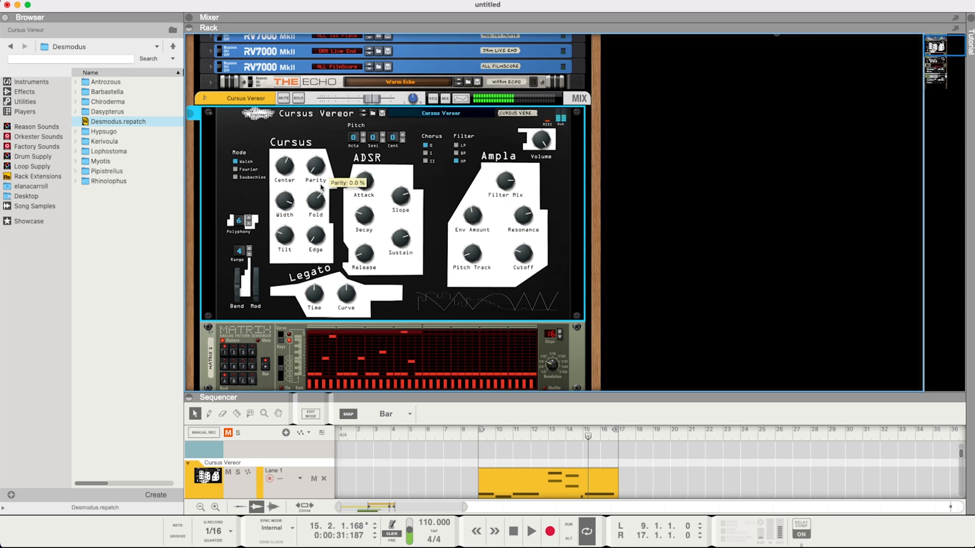
mouse_move(320, 202)
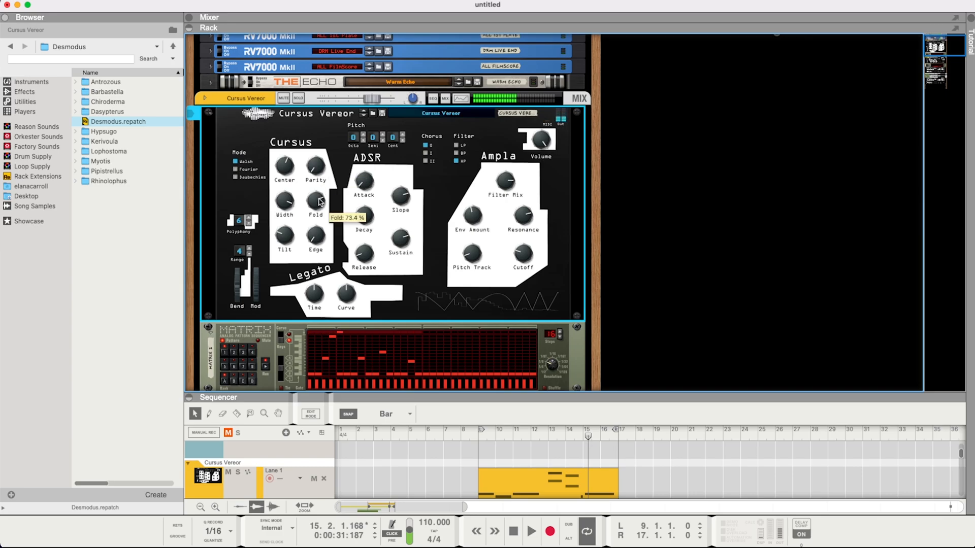
mouse_move(315, 168)
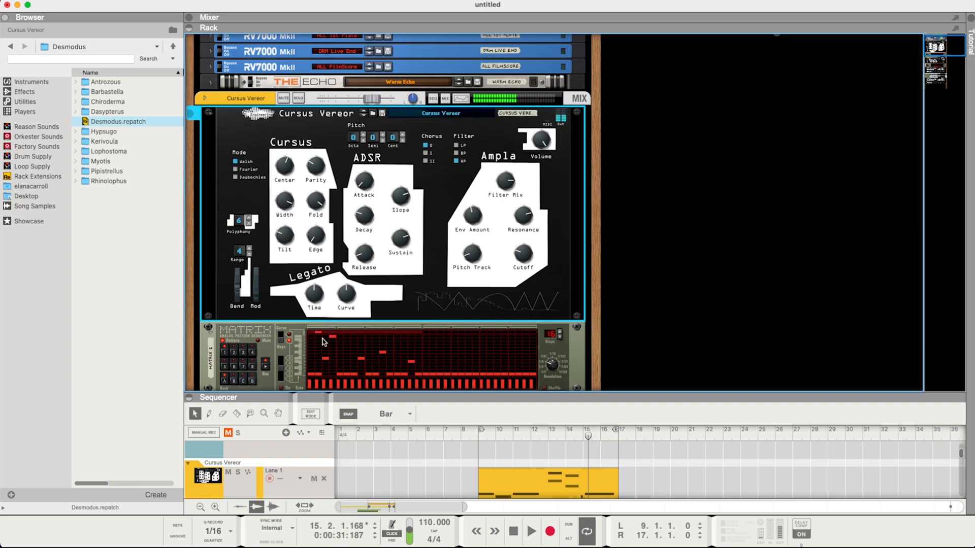
Raise the Cursus section's Edge to 100.0 % and switch the oscillator mode to Fourier
mouse_move(320, 231)
drag(319, 226, 313, 180)
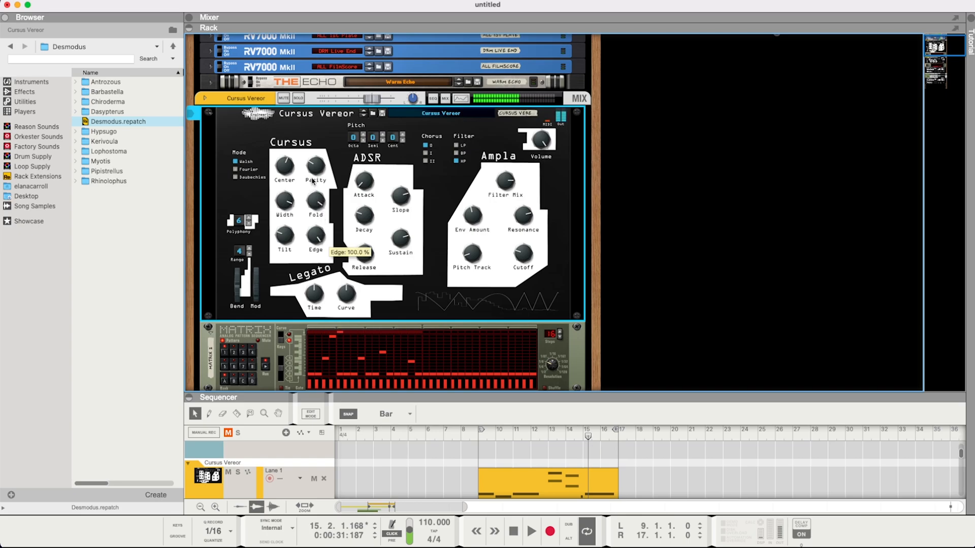
click(235, 170)
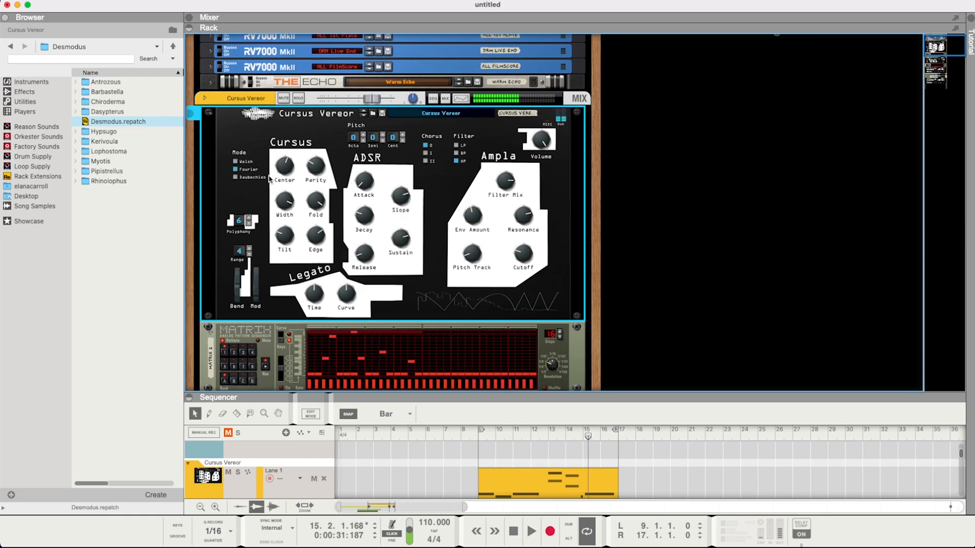
Audition the oscillator's timbre by adjusting the Tilt, Parity and Width of the Cursus section
mouse_move(287, 173)
mouse_move(288, 234)
drag(288, 234, 316, 221)
mouse_move(317, 168)
mouse_down()
mouse_move(318, 155)
mouse_move(323, 177)
mouse_up()
mouse_move(294, 209)
mouse_down()
mouse_move(286, 185)
mouse_move(290, 218)
mouse_up()
With the Daubechies mode active, set Tilt to 20.3 % and increase the Width
mouse_move(285, 242)
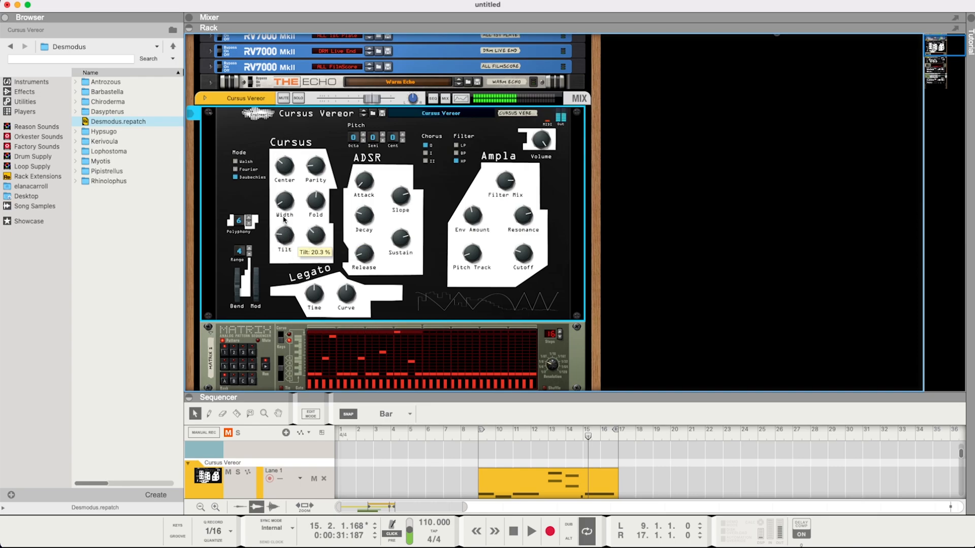
mouse_move(284, 207)
drag(284, 208, 315, 157)
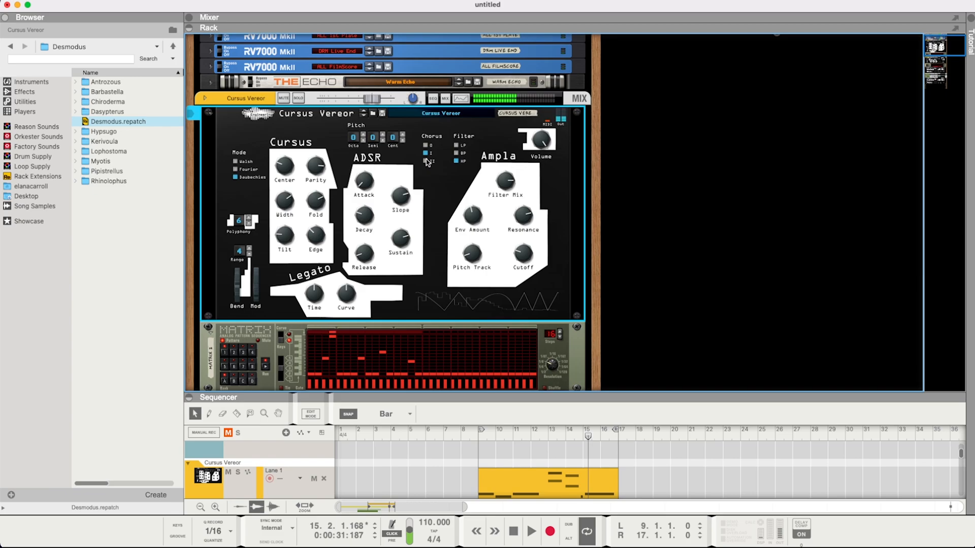
Try Chorus II while moving the oscillator's Center to 39.1 %, and return the chorus to I
click(428, 162)
drag(292, 170, 285, 162)
drag(286, 158, 285, 158)
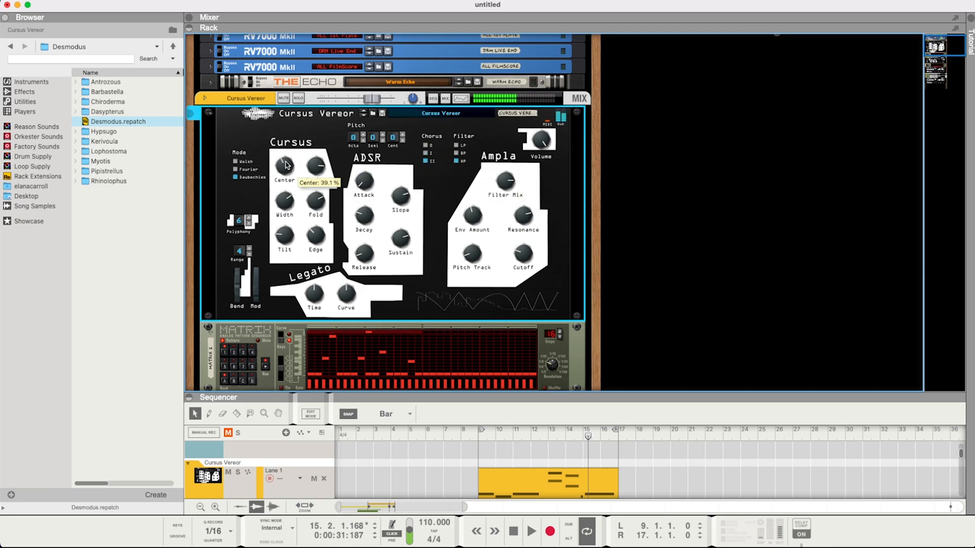
click(426, 153)
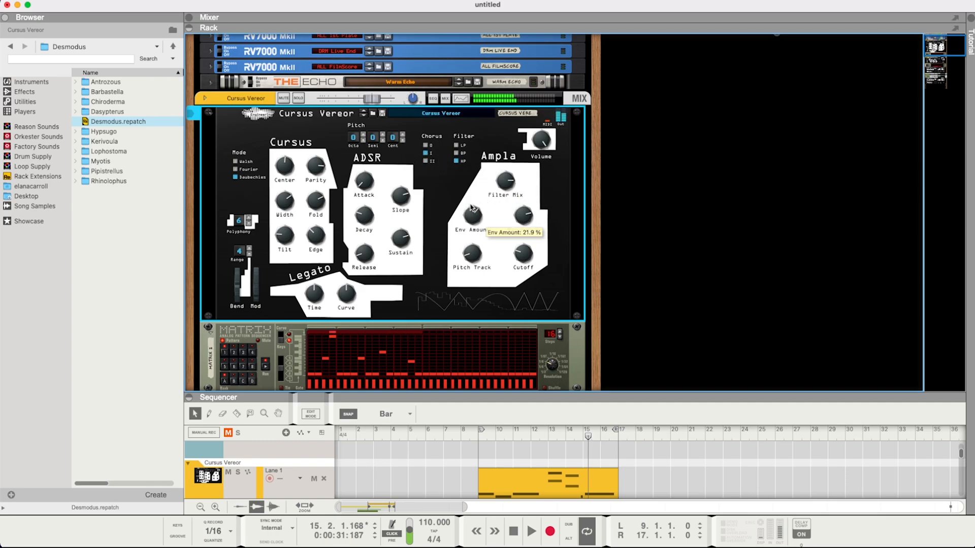
Set Pitch Track to 34.4 %, and readjust the filter's Cutoff and Resonance along with the oscillator's Edge
drag(474, 249, 475, 231)
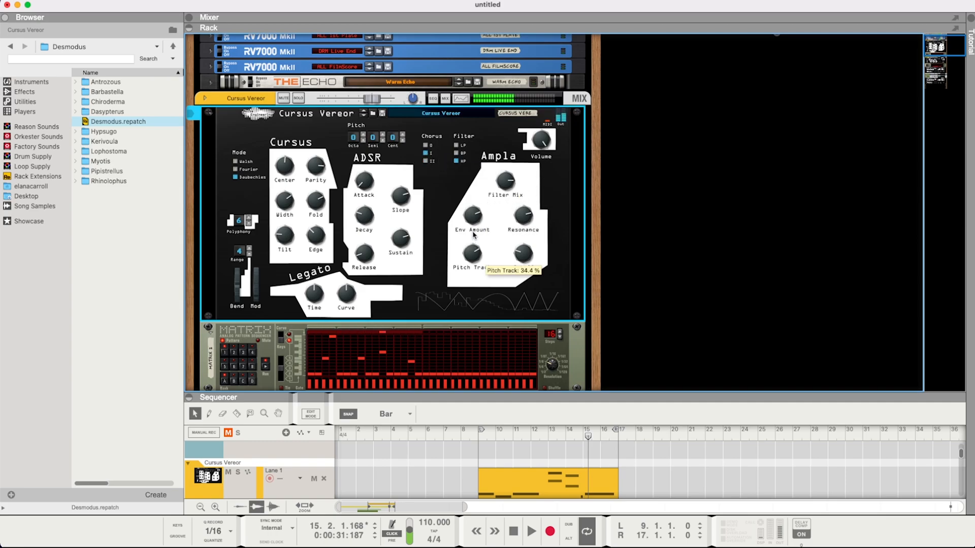
mouse_move(531, 255)
mouse_down()
mouse_move(528, 242)
mouse_move(526, 257)
mouse_up()
drag(520, 218, 520, 224)
mouse_move(317, 238)
mouse_down()
mouse_move(318, 227)
mouse_move(320, 245)
mouse_up()
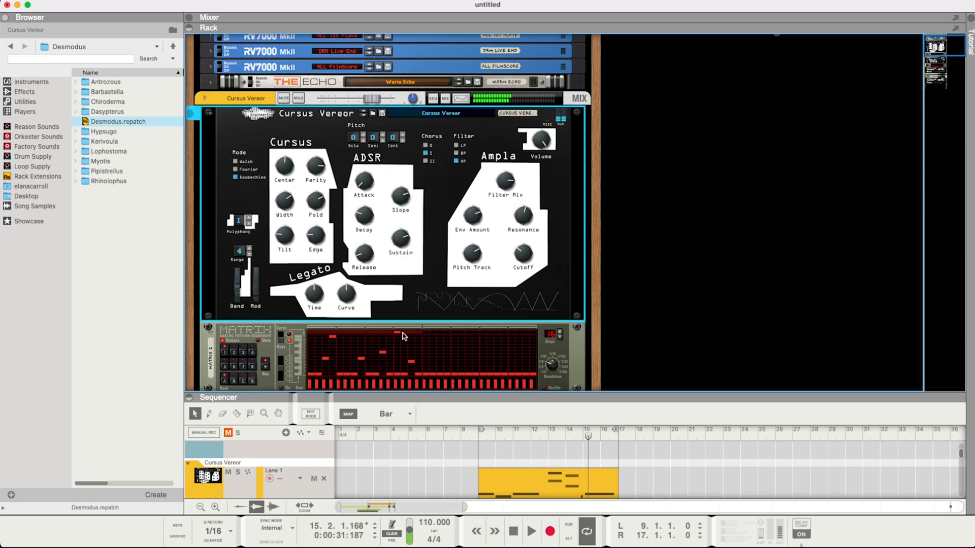
click(554, 367)
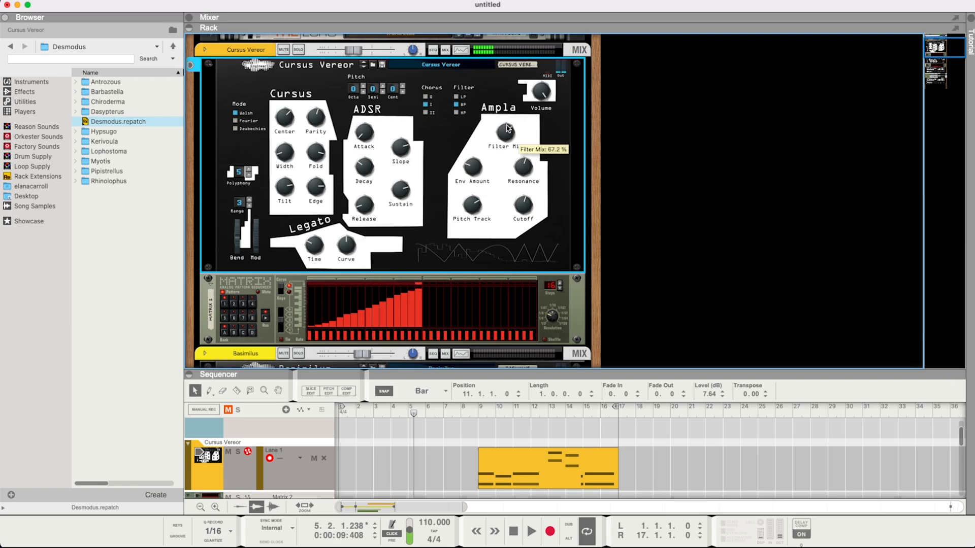
Compare the BP and HP filter types, readjusting Center and Filter Mix and setting Env Amount to 68.7 %
click(456, 105)
drag(475, 175, 475, 157)
mouse_move(283, 121)
mouse_down()
mouse_move(286, 109)
mouse_move(308, 116)
mouse_move(289, 121)
mouse_up()
drag(506, 133, 507, 122)
click(456, 112)
drag(477, 174, 477, 159)
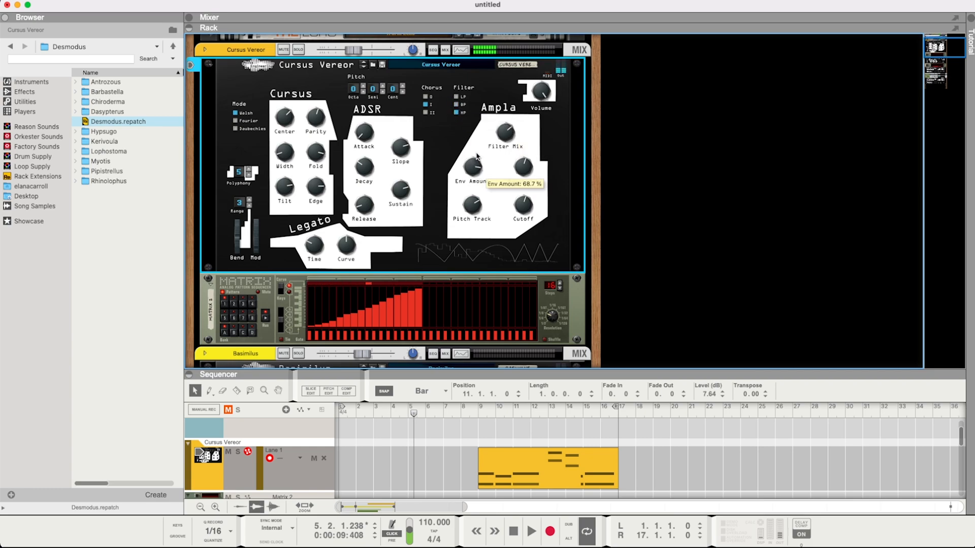
Set the Walsh oscillator's Width to 68.8 % and readjust its Edge and Tilt
drag(286, 157, 289, 146)
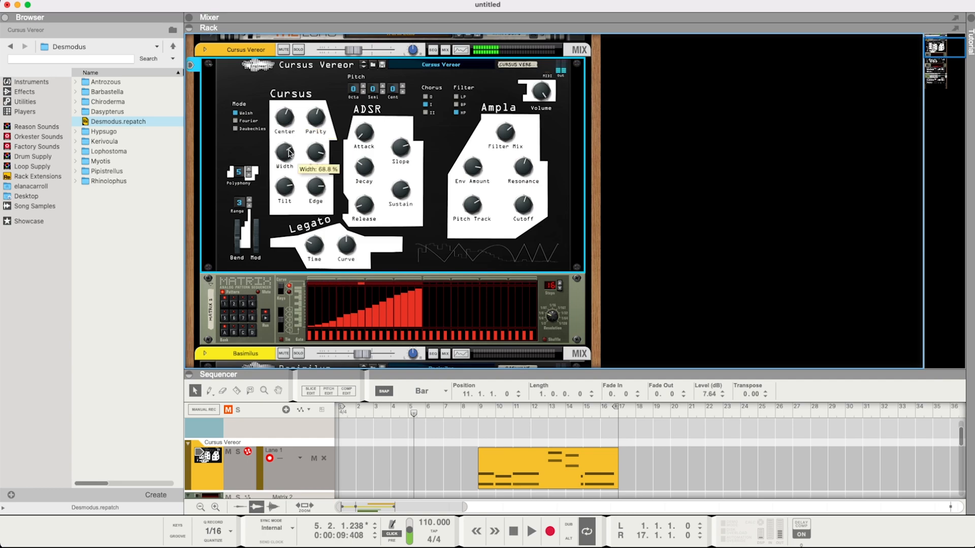
drag(321, 186, 323, 166)
mouse_move(274, 184)
mouse_down()
mouse_move(286, 196)
mouse_move(288, 182)
mouse_move(289, 194)
mouse_up()
On the back of the rack, connect Cursus Vereor's Envelope output to its Tilt CV input and return to the front
key(Tab)
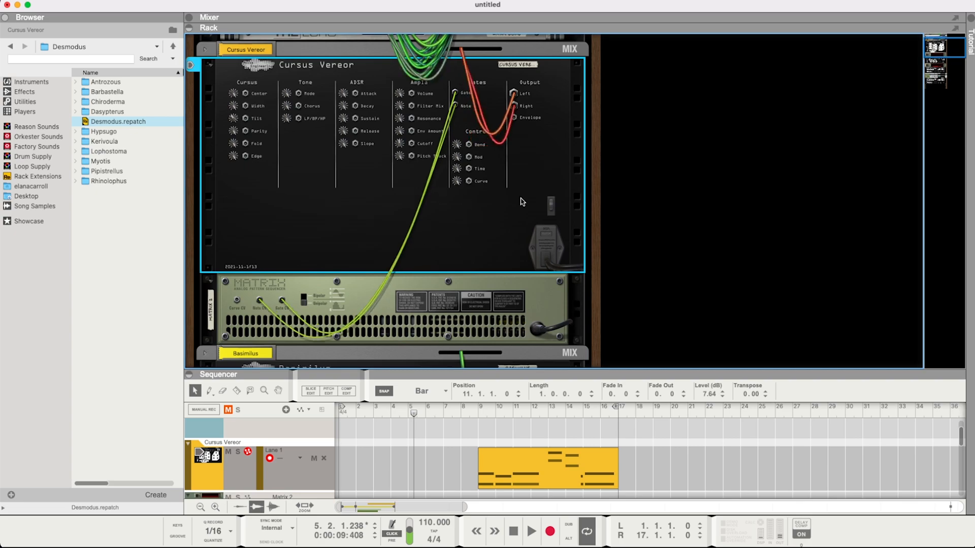
drag(369, 142, 246, 122)
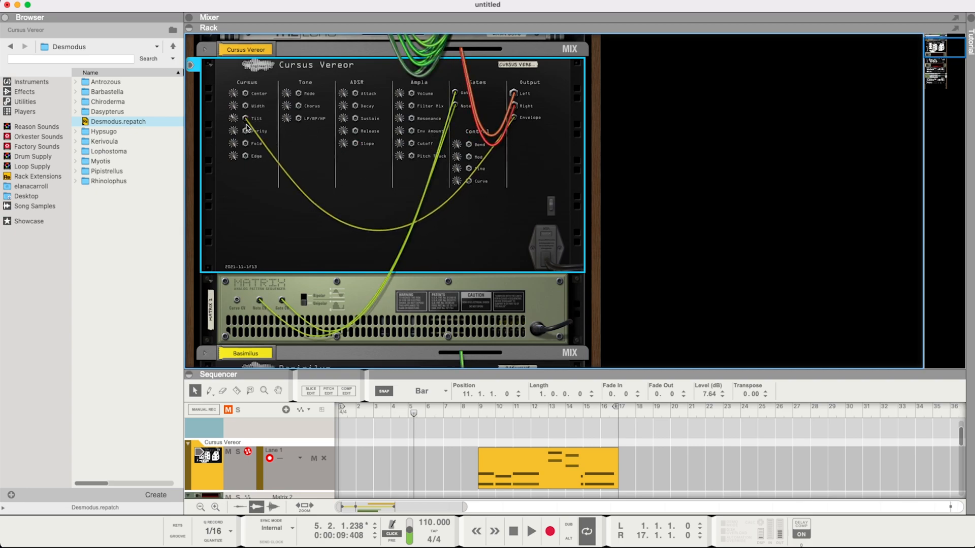
key(Tab)
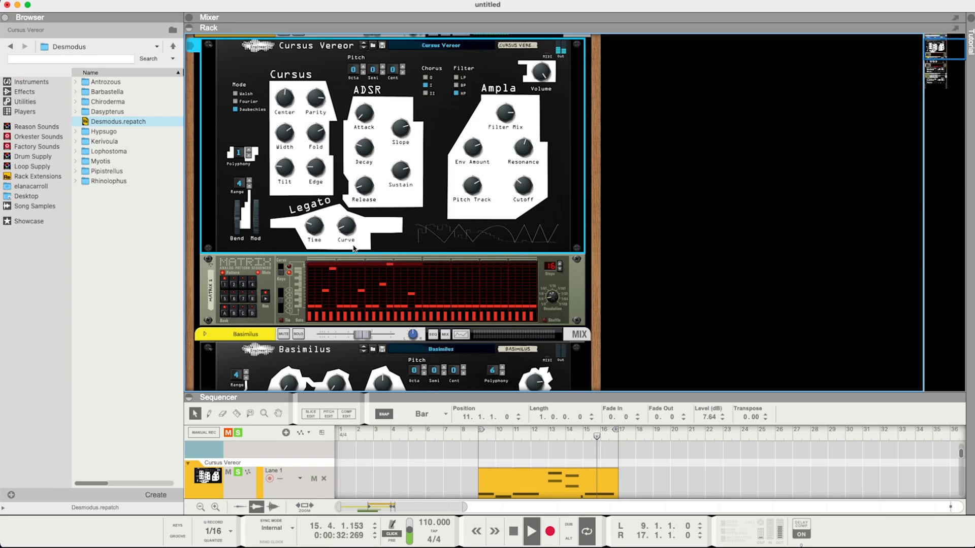
Raise the Legato Curve, then select the Cursus Vereor track and stop playback
drag(345, 224, 344, 207)
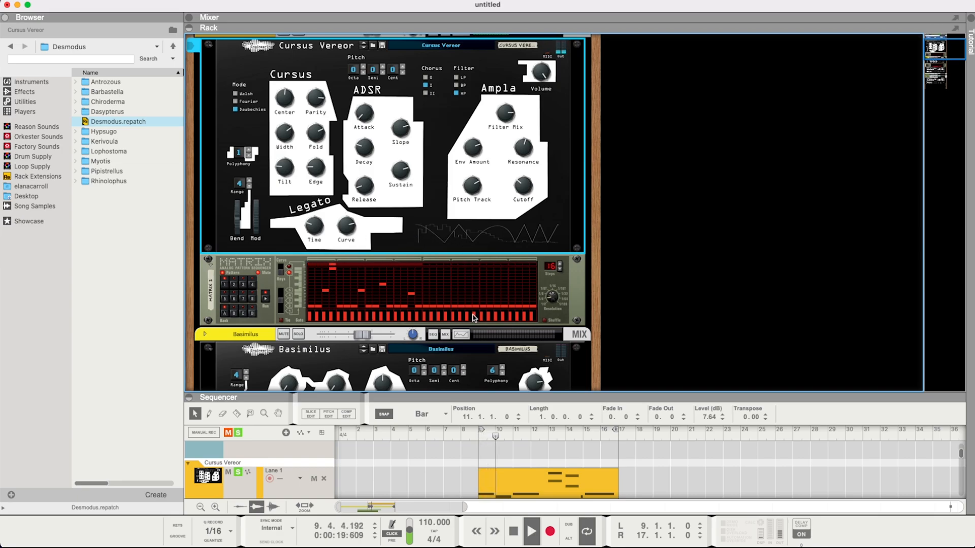
click(207, 482)
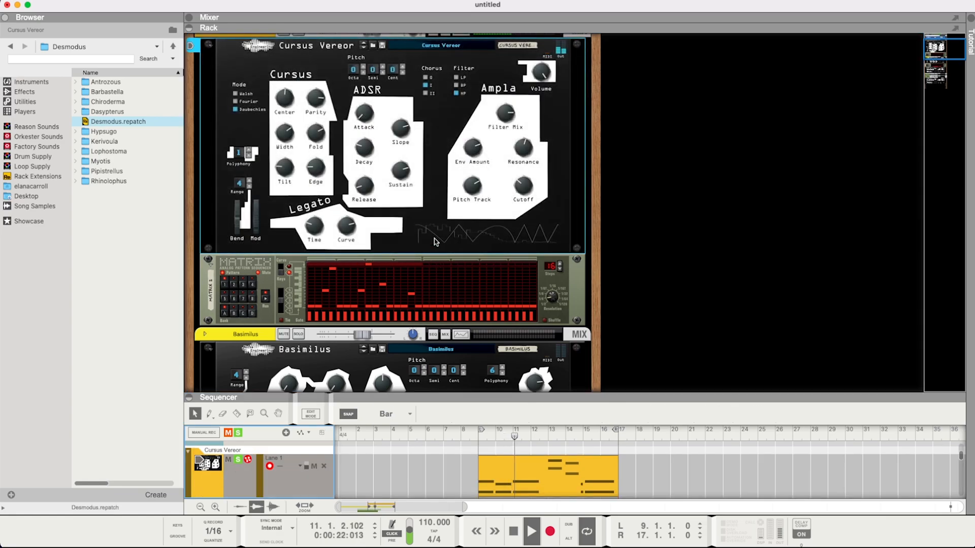
scroll(431, 206, up, 2)
key(space)
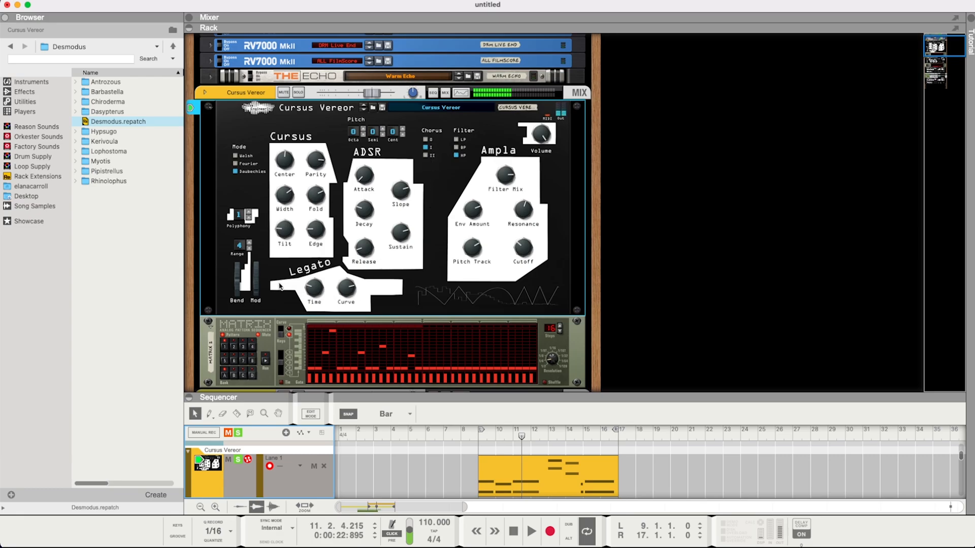
Readjust the Legato Time, trying 0.4 s, and reset the Legato Curve to its default
mouse_move(315, 286)
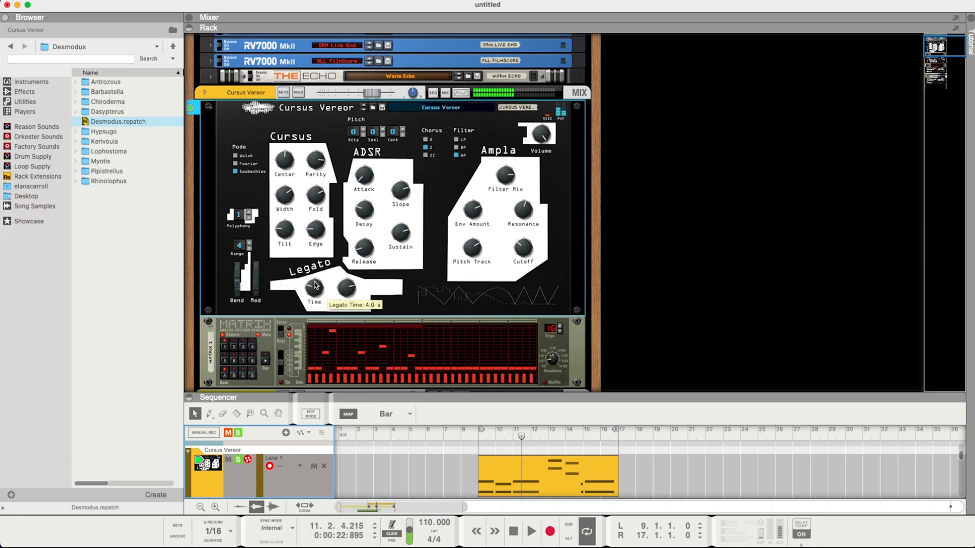
drag(315, 287, 318, 293)
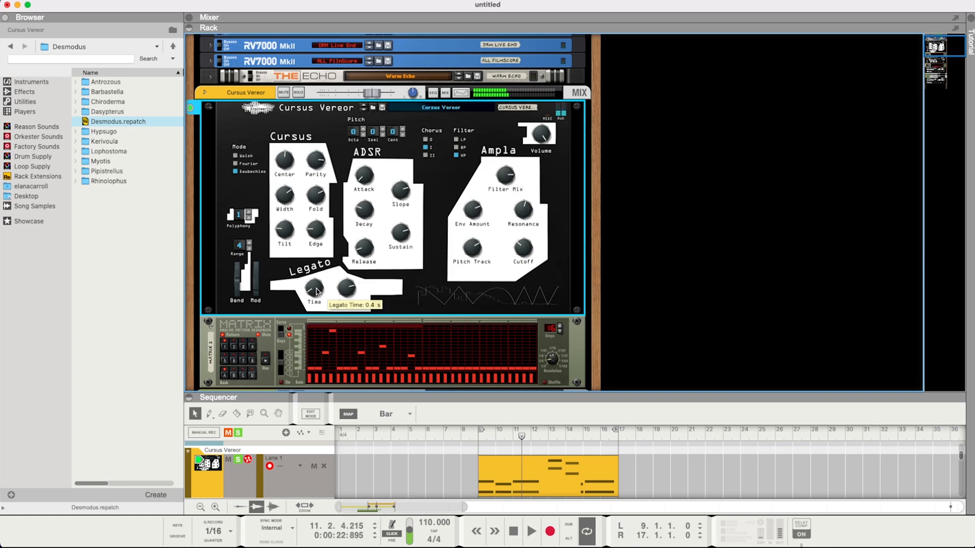
super+click(347, 290)
drag(319, 290, 321, 304)
Set the bend Range to 3 and try octave, semitone and cent pitch offsets, returning them to 0
click(249, 248)
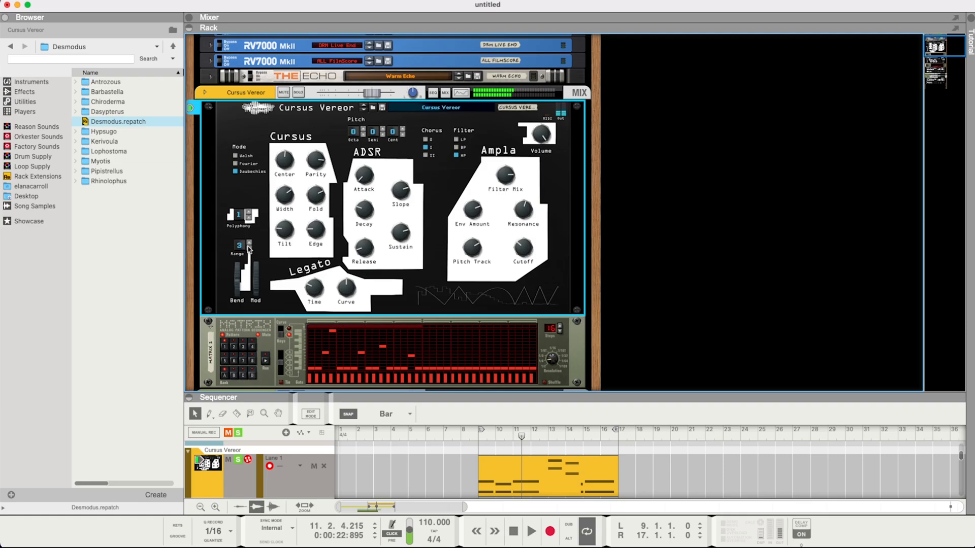
click(363, 130)
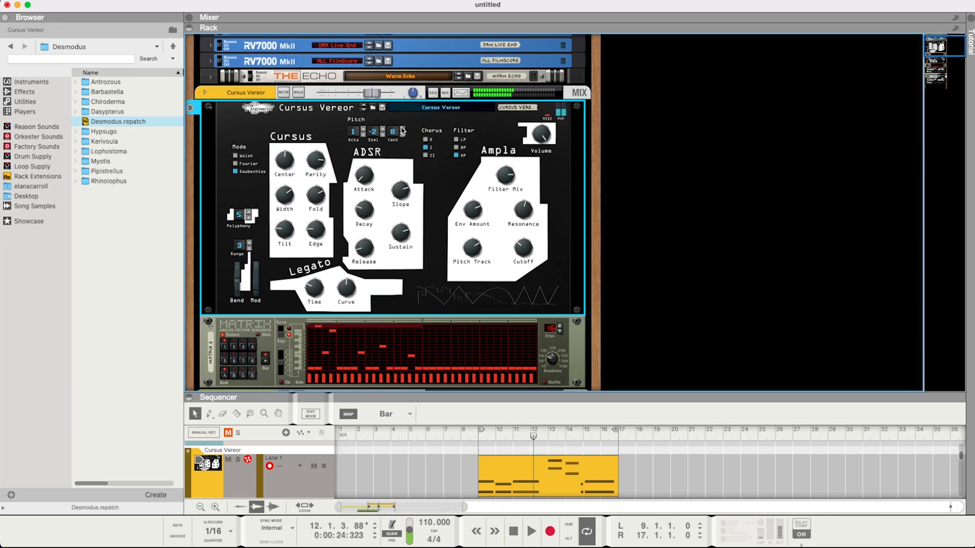
click(364, 134)
click(364, 129)
click(364, 135)
click(363, 130)
click(400, 134)
On the back of the rack, patch the Matrix Curve CV output to Fold and the Envelope output to Center
scroll(529, 214, up, 1)
key(Tab)
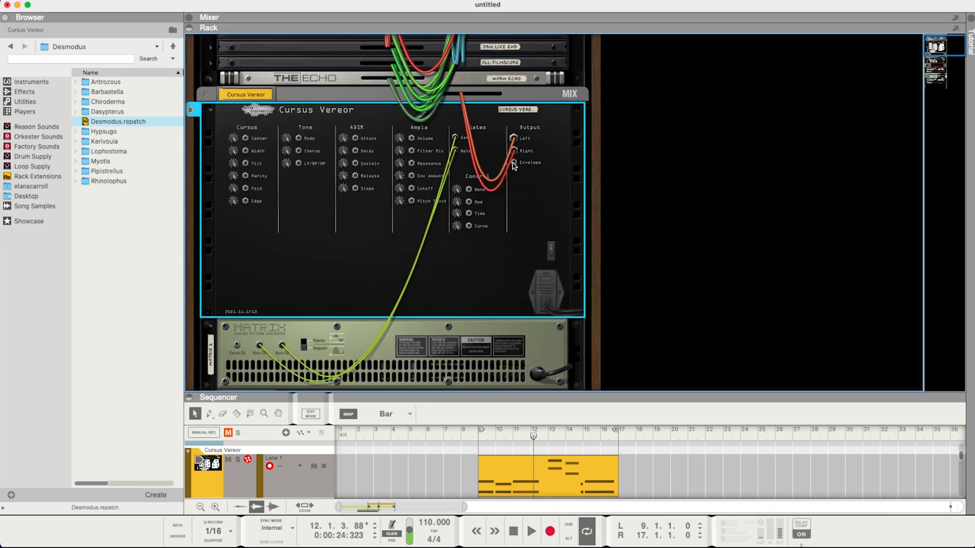
click(236, 344)
drag(237, 344, 245, 184)
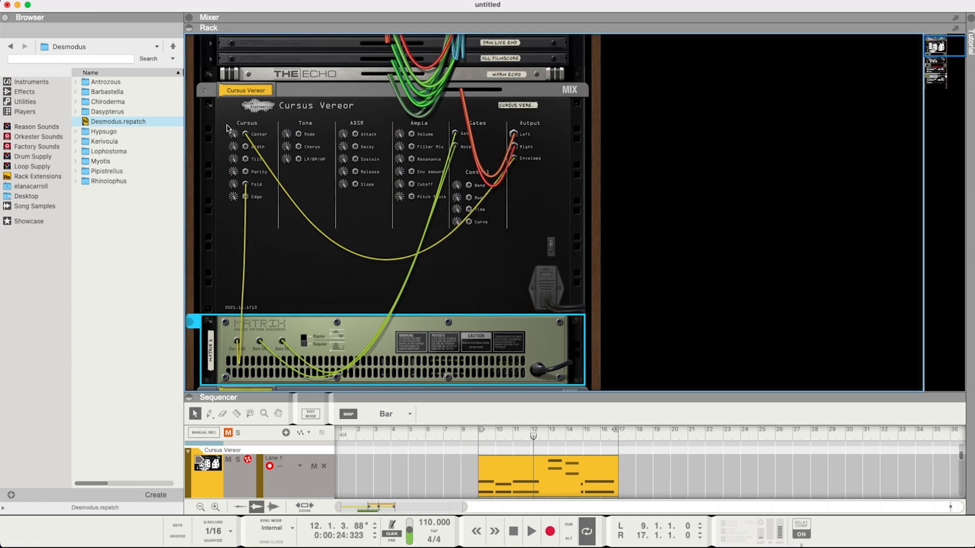
Move the Envelope cable from Center to the Mod input and the Matrix curve cable from Fold to the Mode input
drag(245, 131, 469, 198)
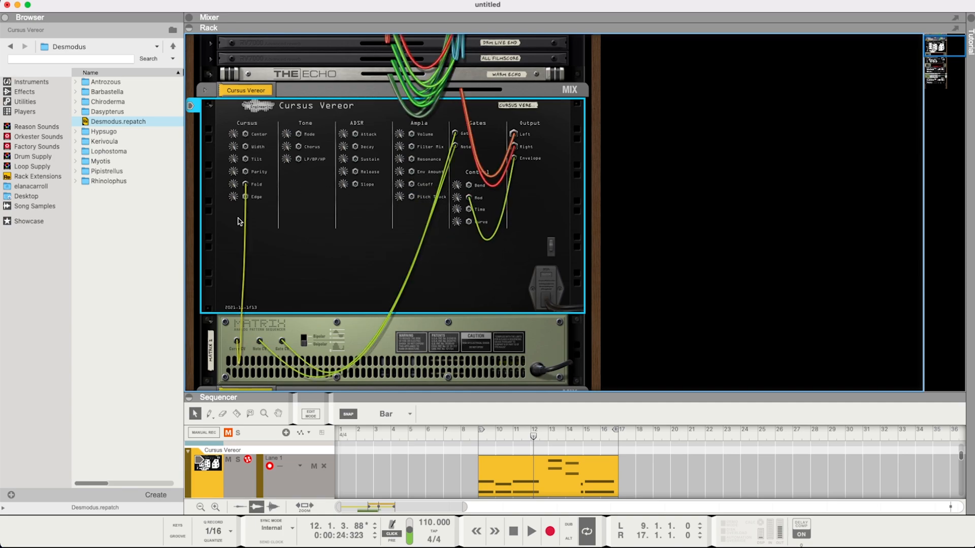
drag(246, 186, 298, 135)
key(Tab)
key(Tab)
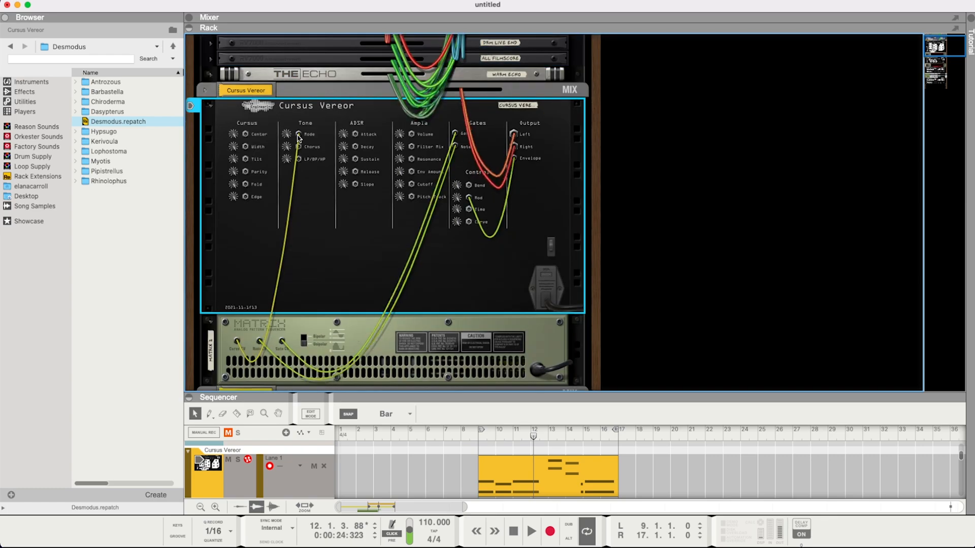
Reroute the Matrix curve cable to Tilt and the Envelope cable to Cutoff, and set the Cutoff knob to 48.4 %
drag(300, 135, 245, 159)
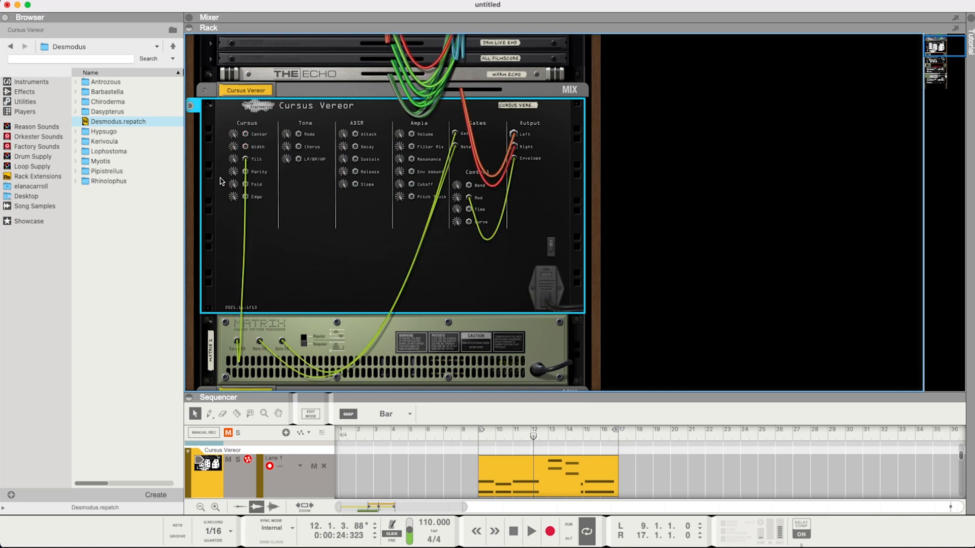
drag(470, 203, 411, 186)
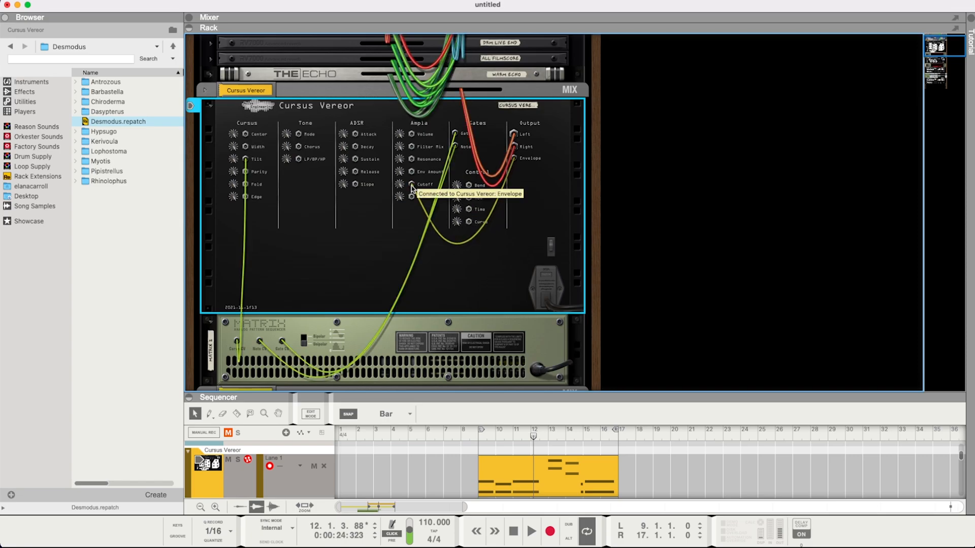
key(Tab)
mouse_move(520, 244)
mouse_down()
mouse_move(517, 233)
mouse_move(518, 261)
mouse_move(521, 232)
mouse_up()
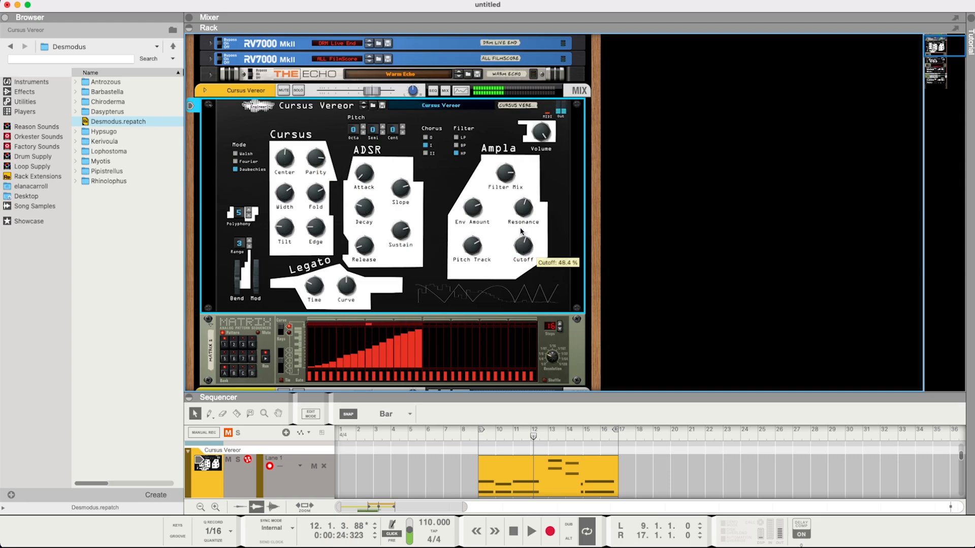
Select the Basimilus device and its sequencer track, enlarging the sequencer area slightly
key(Down)
scroll(461, 278, down, 9)
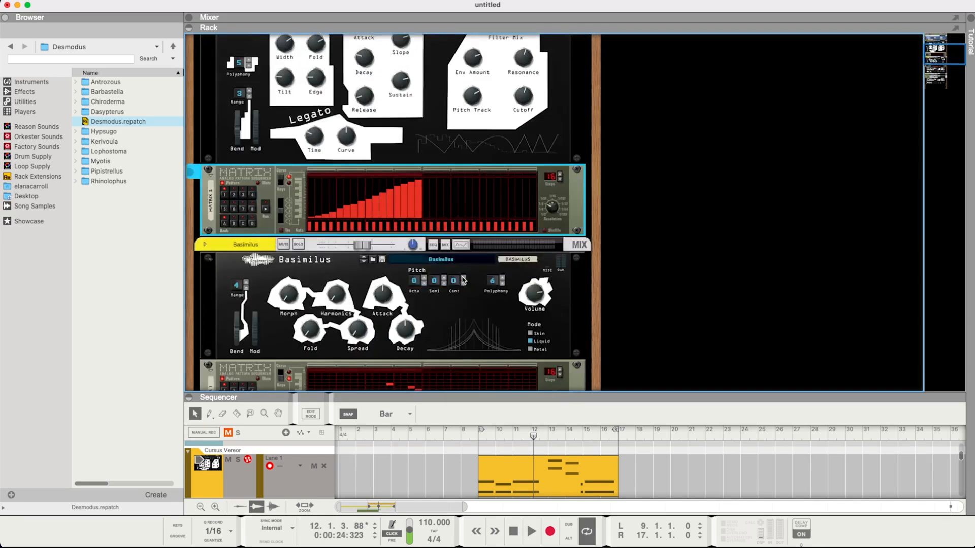
click(441, 273)
drag(387, 398, 385, 378)
scroll(357, 441, down, 3)
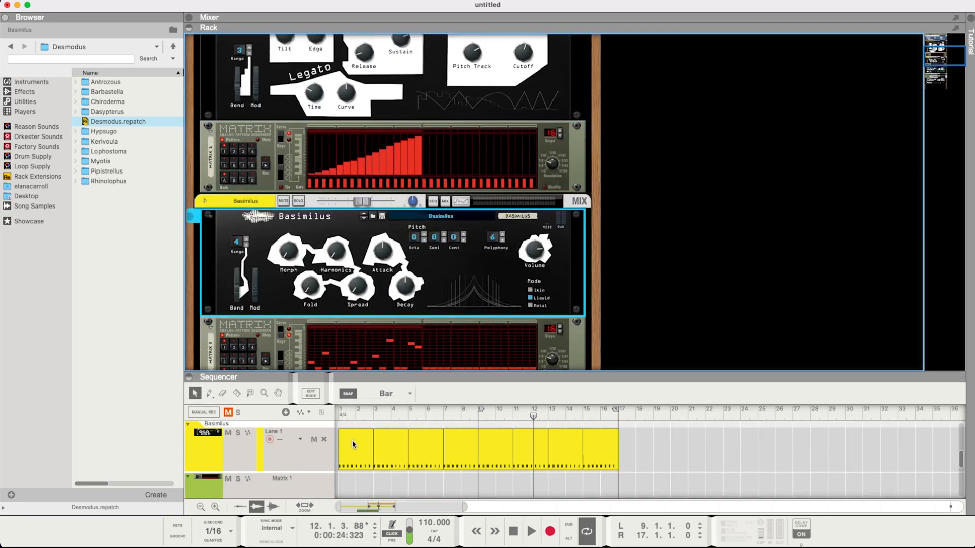
click(205, 450)
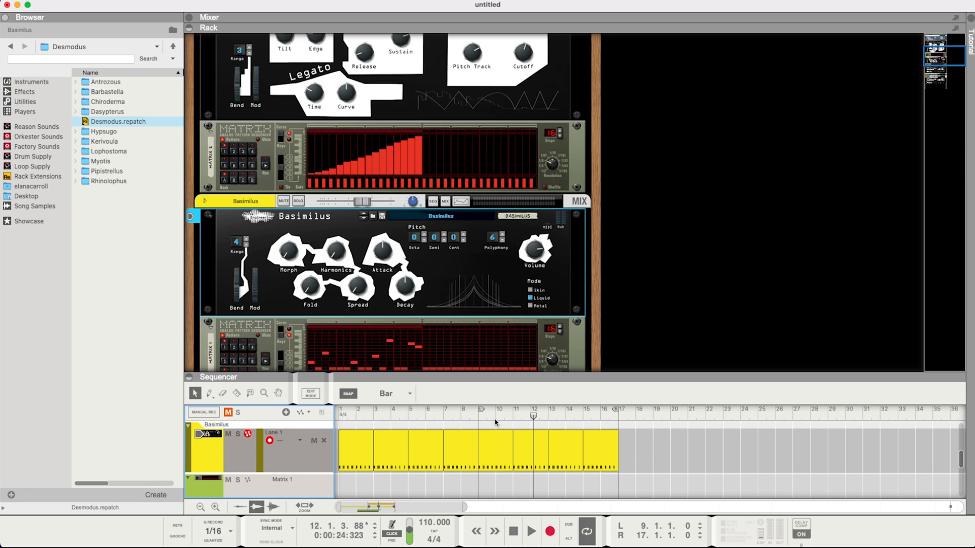
Extend the loop start back to bar 1, return the song position to the beginning and solo the Basimilus track
drag(483, 413, 341, 409)
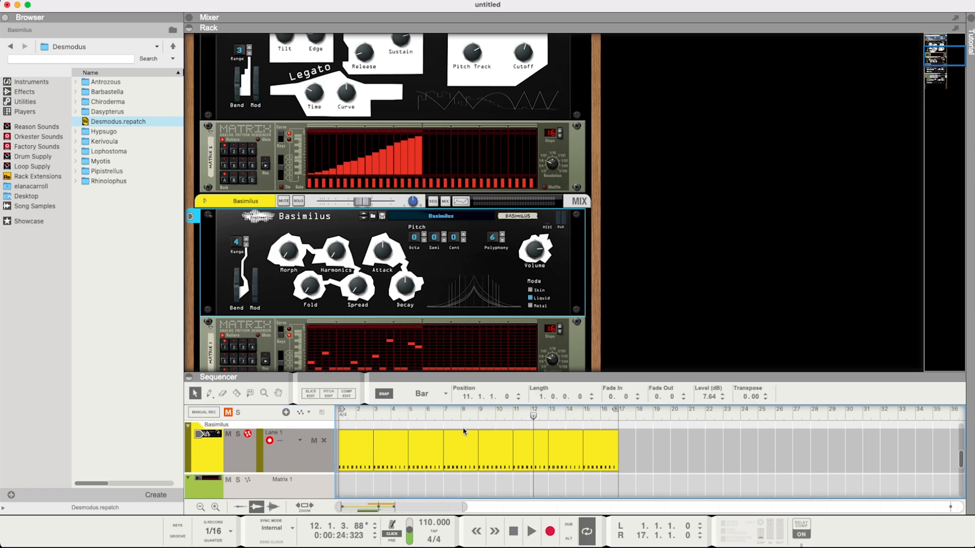
drag(533, 417, 336, 435)
click(238, 434)
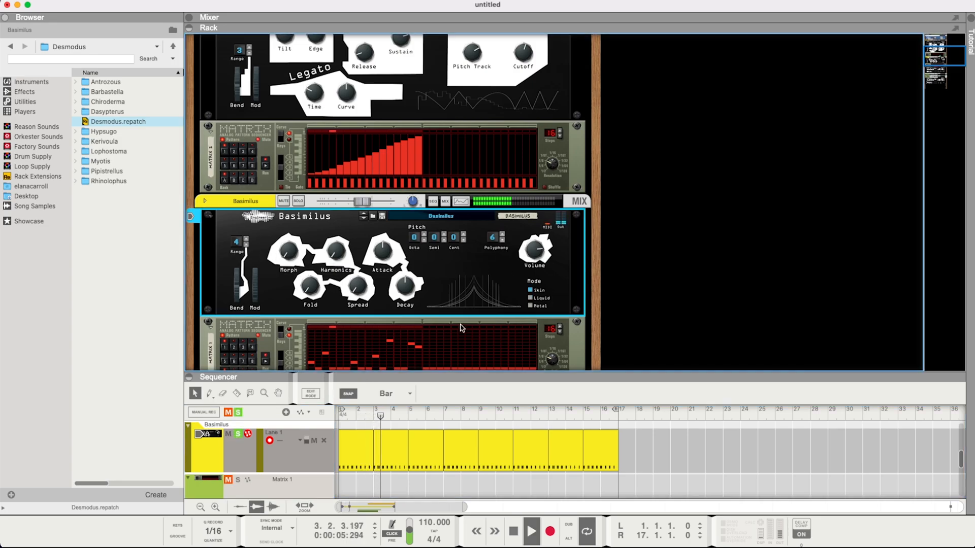
Audition the Basimilus Liquid and Metal modes, and return the mode to Skin
click(531, 298)
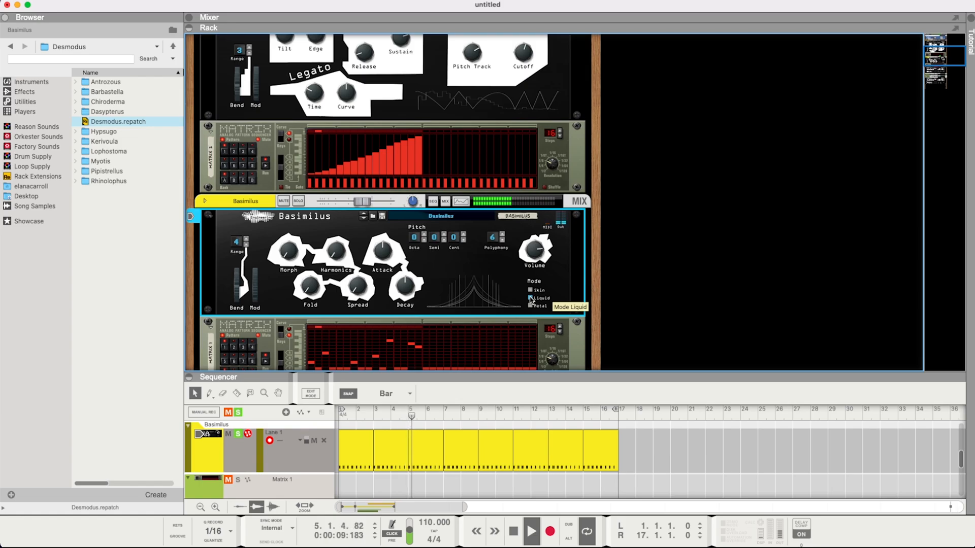
click(531, 306)
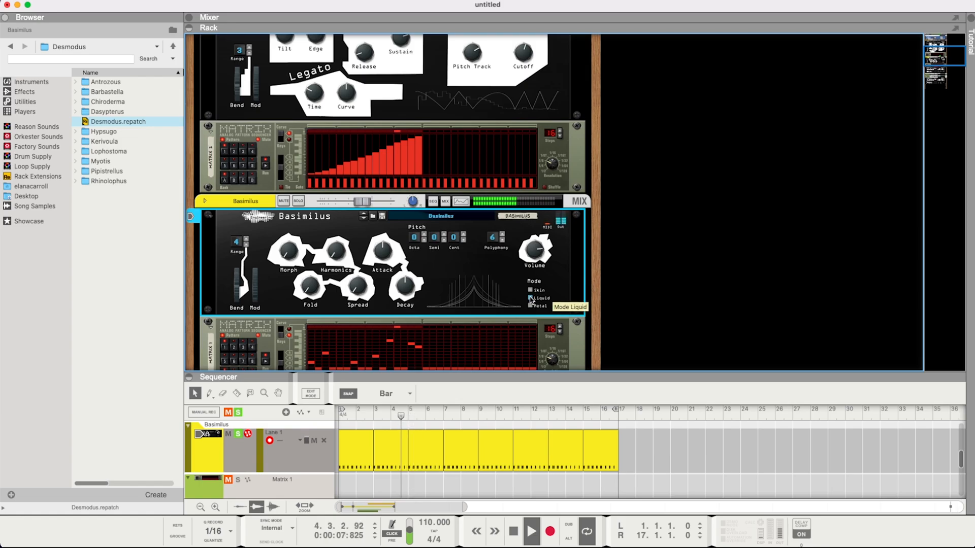
click(531, 305)
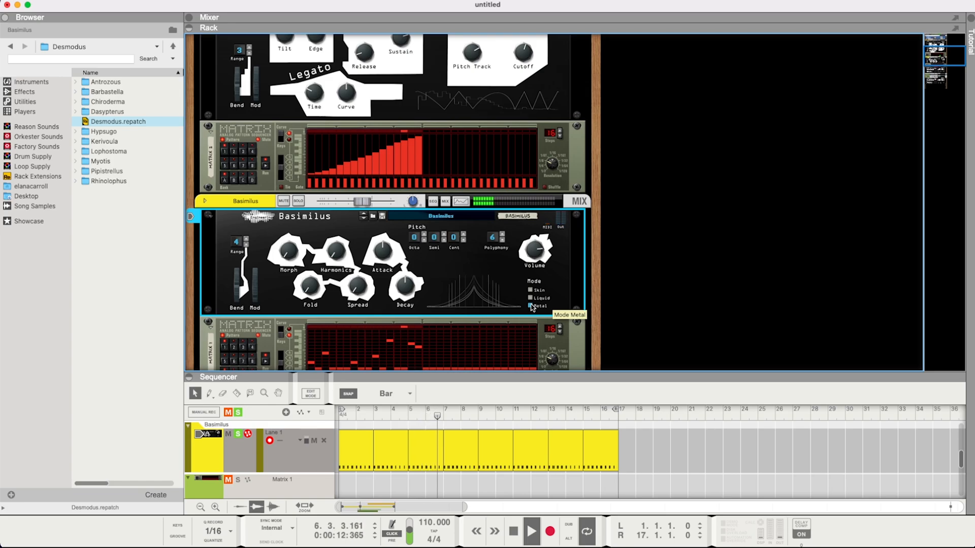
click(531, 290)
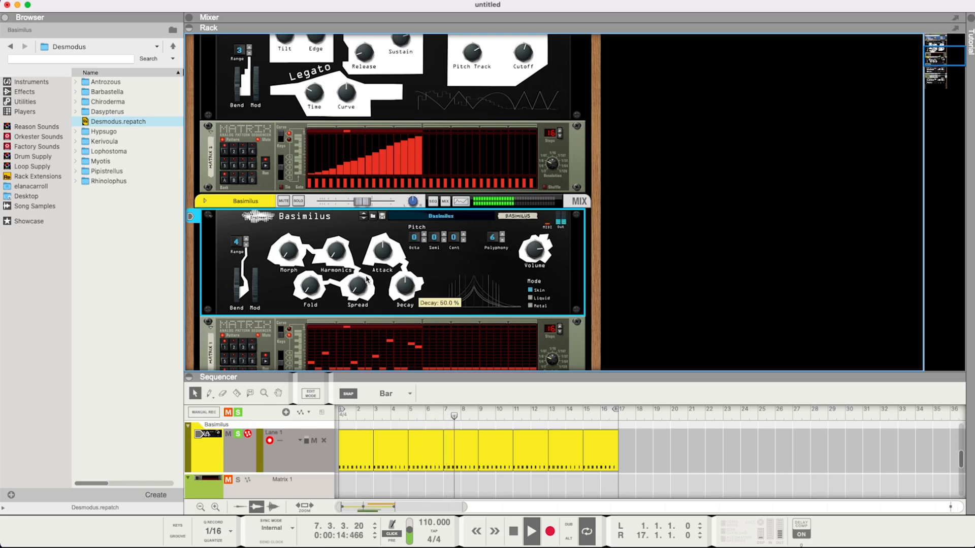
Sweep the Basimilus Spread, Harmonics and Decay knobs while the sequence plays in Skin mode
drag(358, 289, 355, 279)
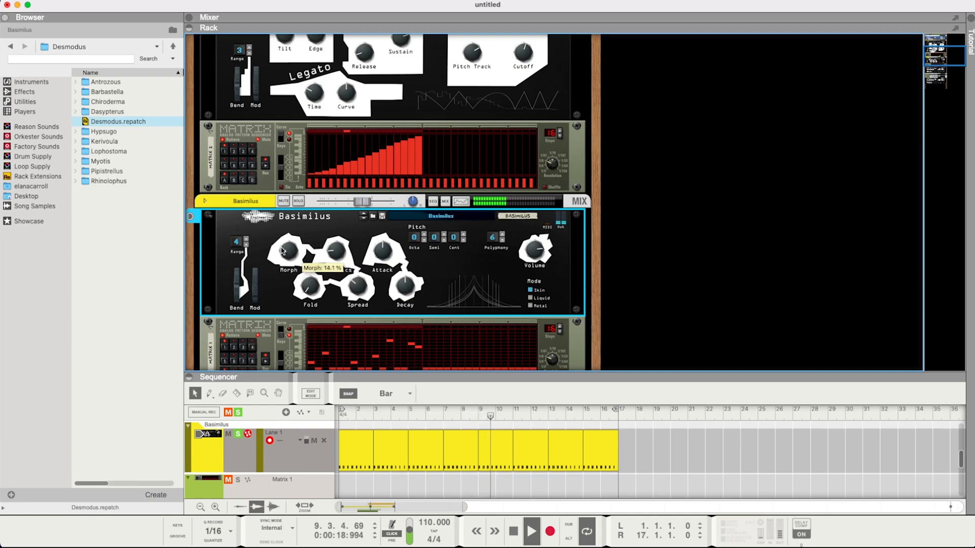
drag(332, 254, 331, 234)
drag(363, 287, 381, 273)
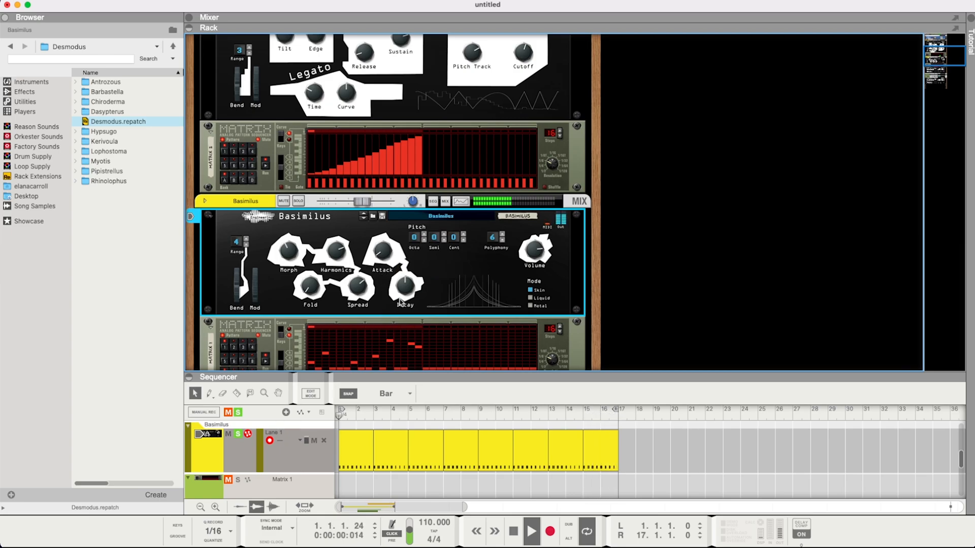
drag(405, 289, 407, 297)
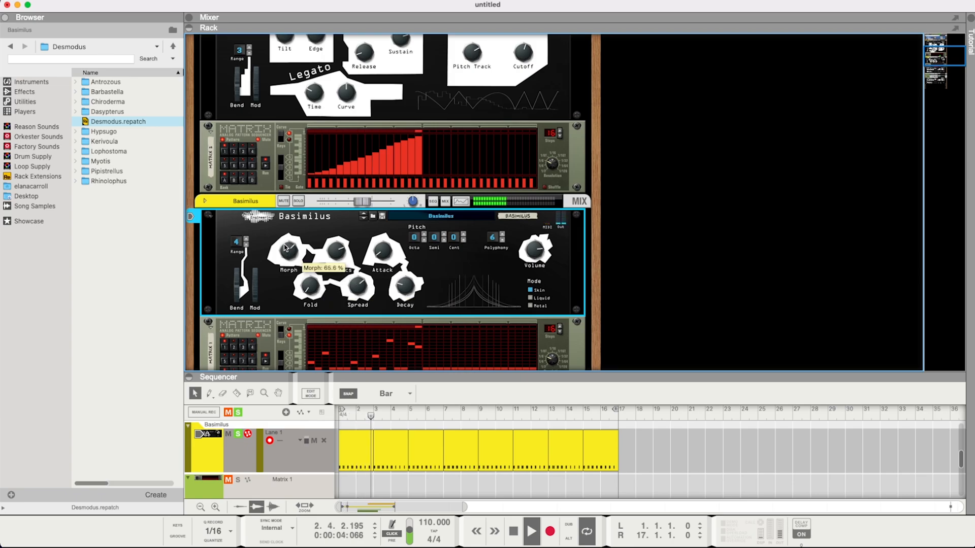
Raise the Basimilus Fold to about 81.2 %, and vary its Morph and Attack amounts
drag(311, 292, 311, 277)
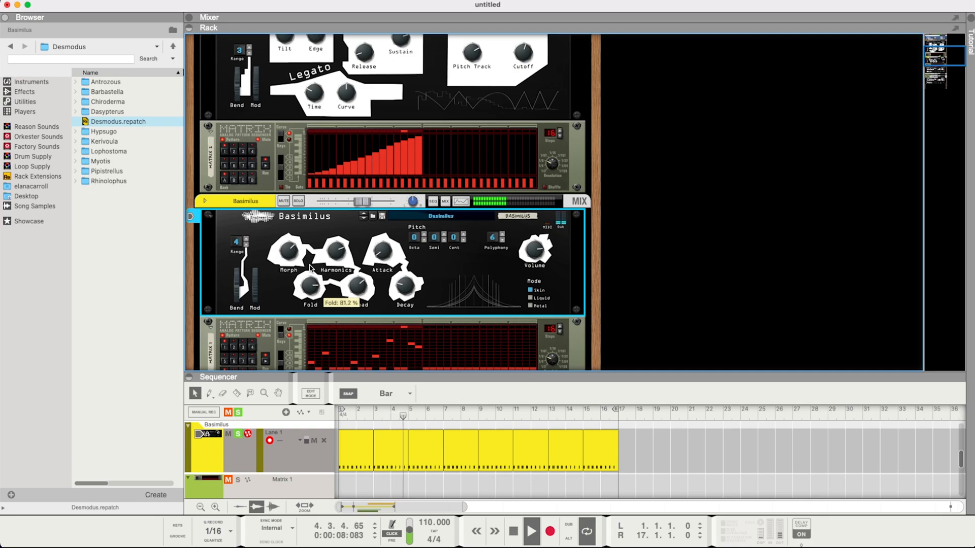
mouse_move(312, 275)
mouse_down()
mouse_move(311, 255)
mouse_move(312, 269)
mouse_up()
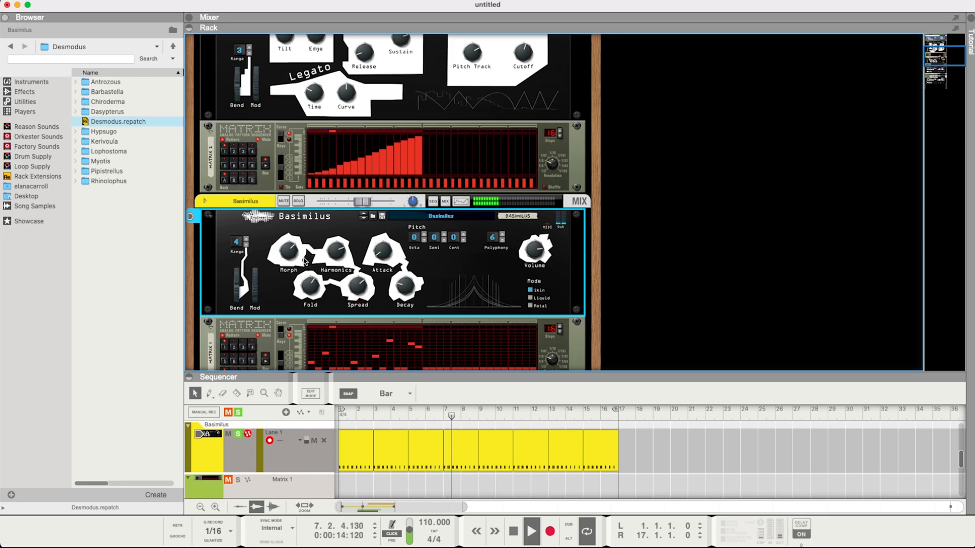
mouse_move(292, 254)
mouse_down()
mouse_move(296, 269)
mouse_move(295, 257)
mouse_up()
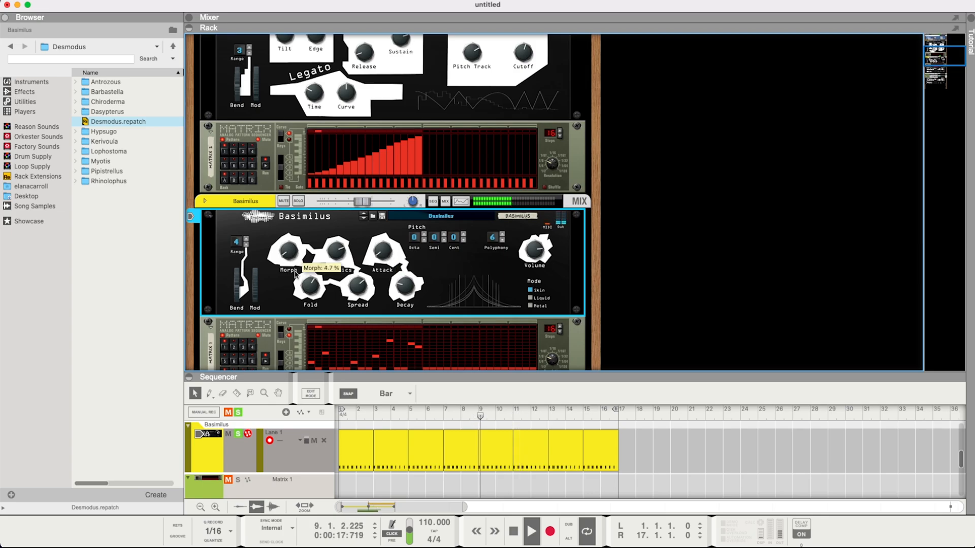
drag(295, 274, 295, 259)
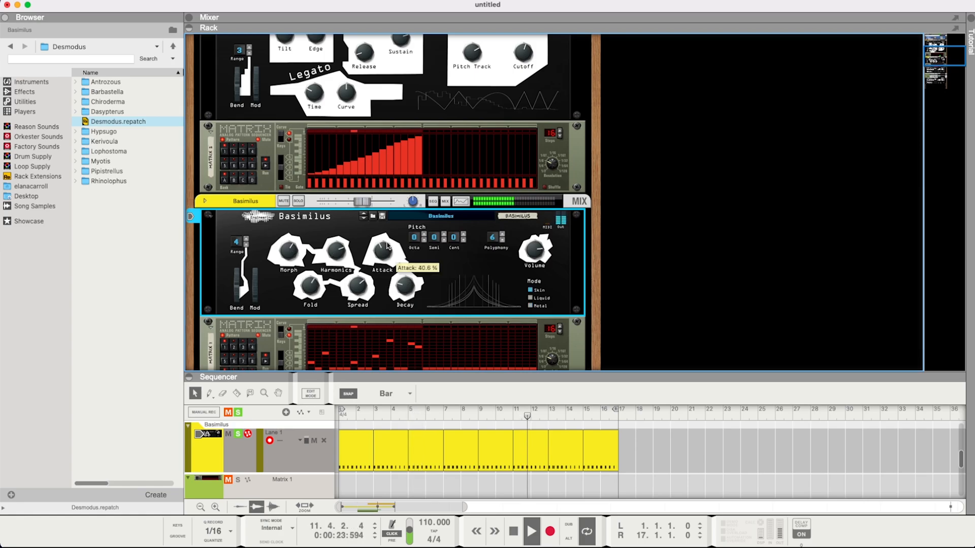
drag(387, 242, 387, 241)
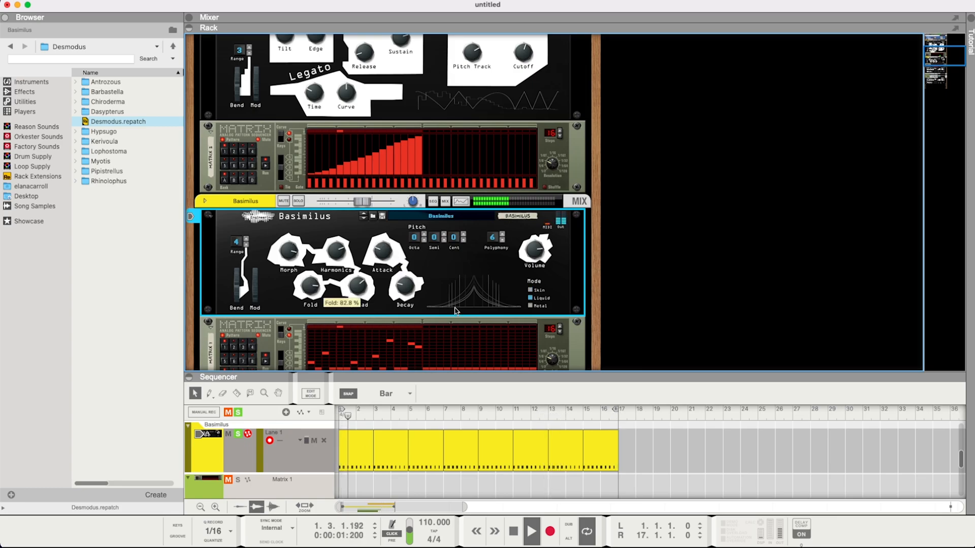
Switch Basimilus to Metal mode, set Attack to 0.0 %, and raise Decay while lowering Spread
click(531, 305)
drag(379, 245, 382, 236)
drag(405, 286, 408, 273)
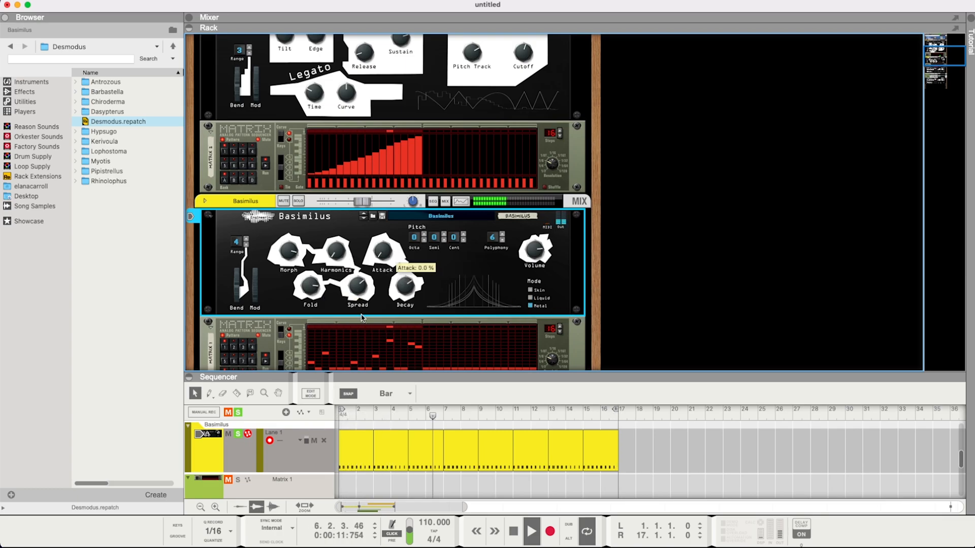
drag(358, 285, 358, 305)
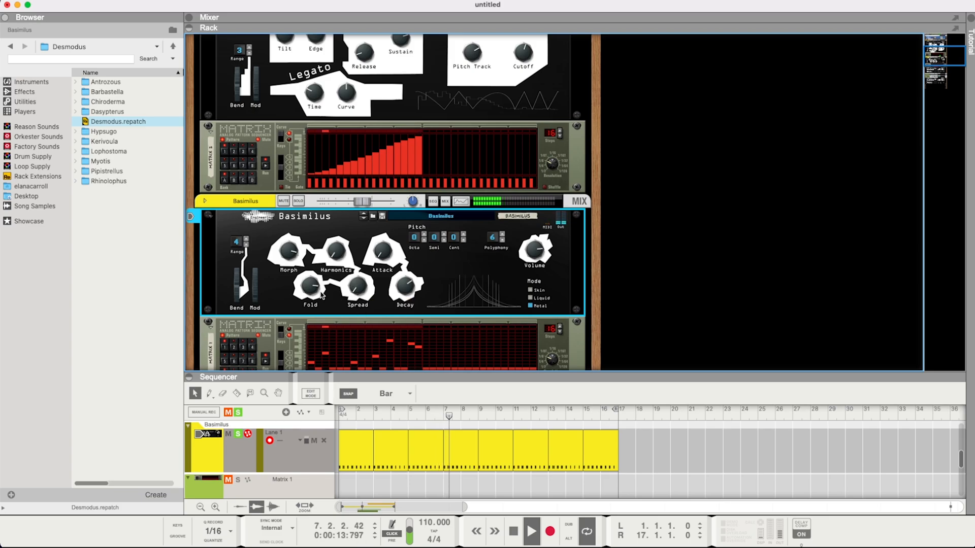
Set the Basimilus Fold to 65.6 % and Harmonics to 54.7 %, and adjust Morph and Spread
mouse_move(294, 270)
drag(292, 267, 292, 285)
drag(382, 257, 336, 267)
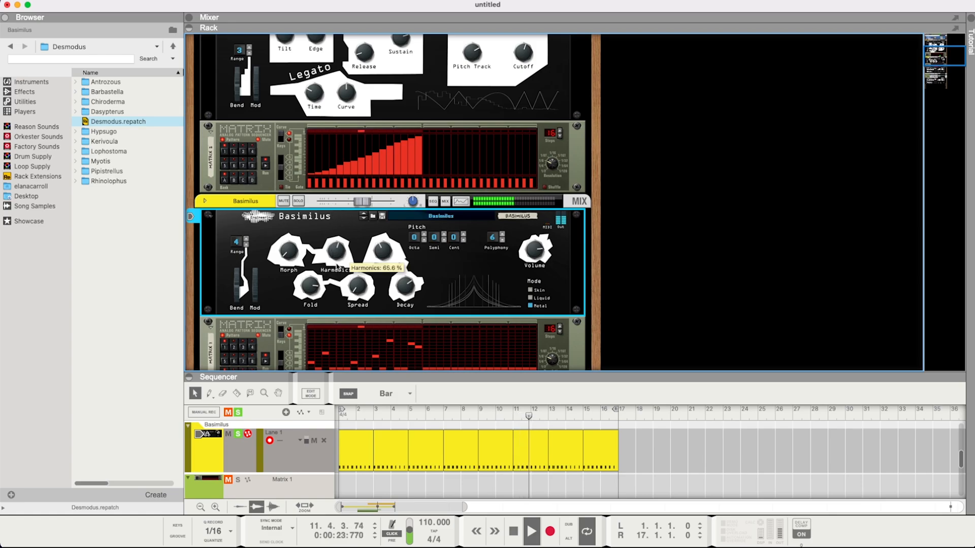
mouse_move(313, 293)
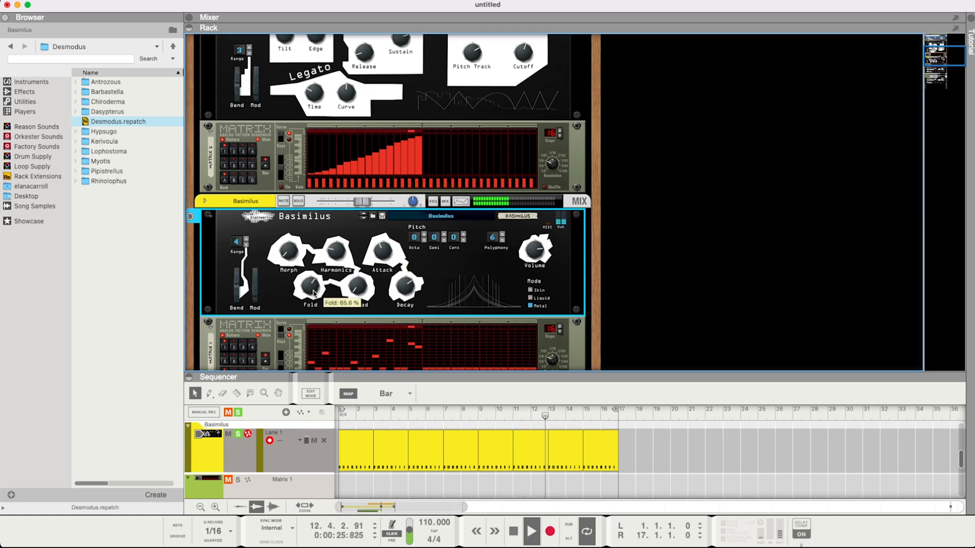
mouse_move(287, 252)
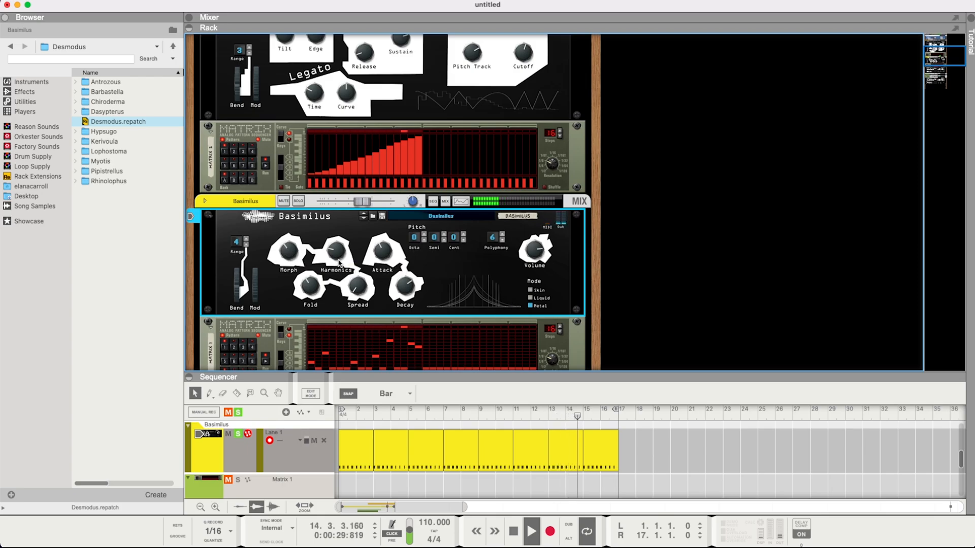
mouse_move(335, 252)
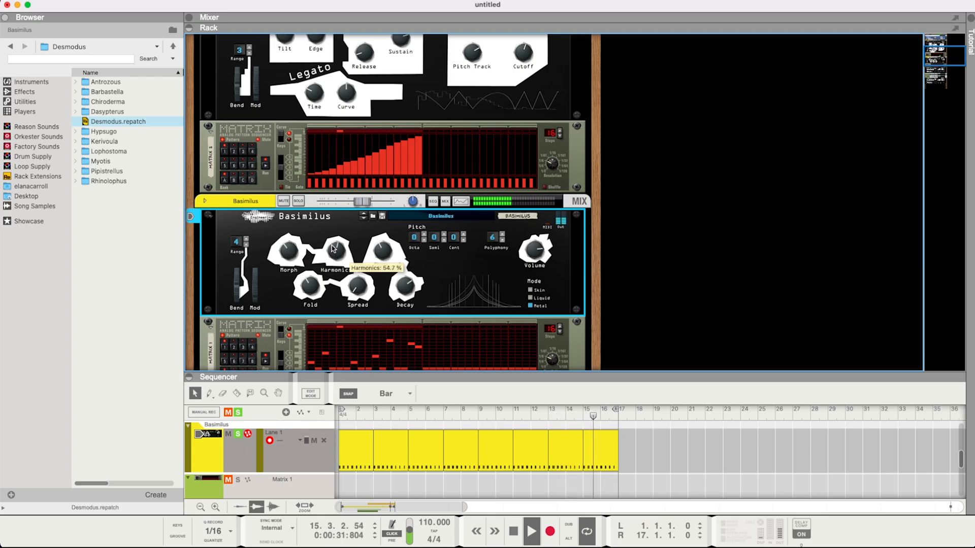
mouse_move(355, 285)
drag(355, 286, 357, 289)
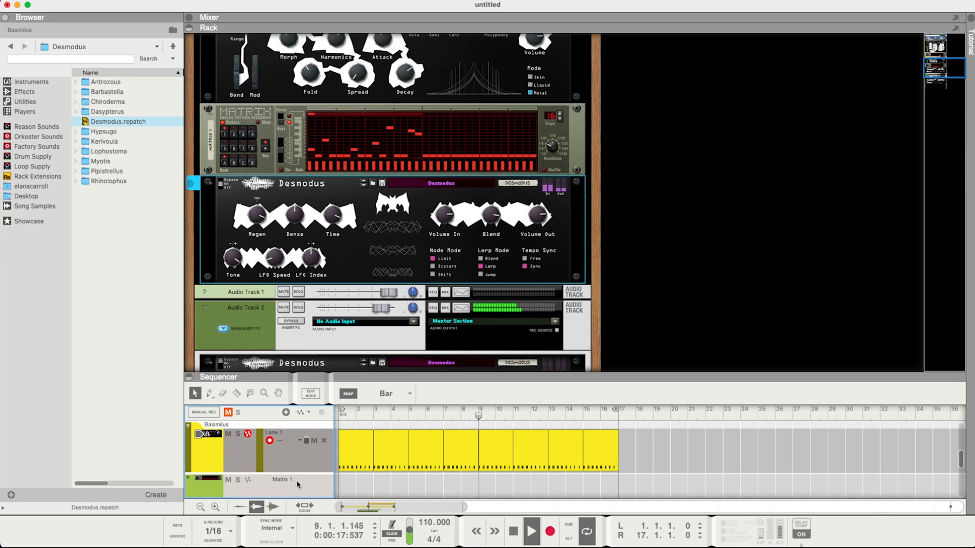
Review the sequencer's track list from the audio tracks back up toward Cursus Vereor
scroll(297, 480, down, 3)
scroll(231, 466, down, 3)
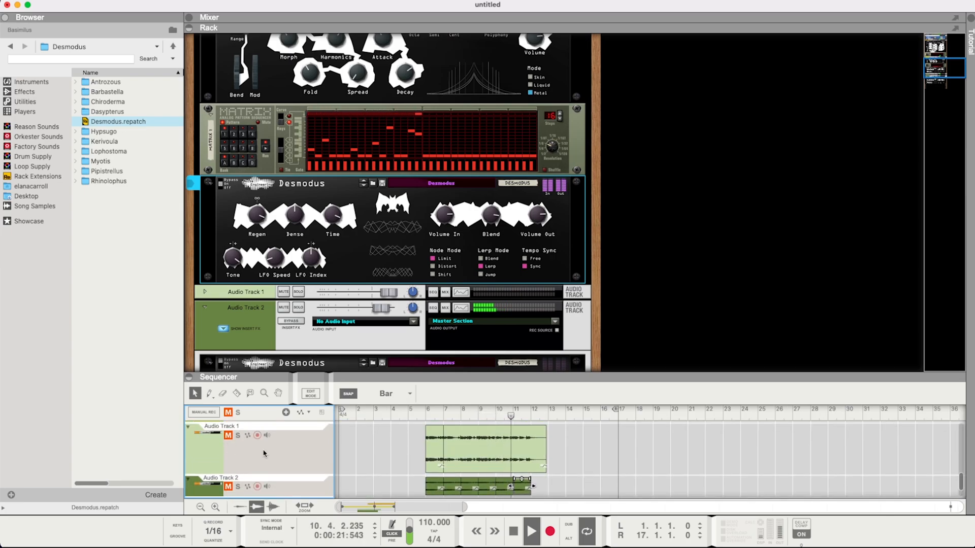
scroll(263, 453, up, 3)
scroll(264, 453, up, 5)
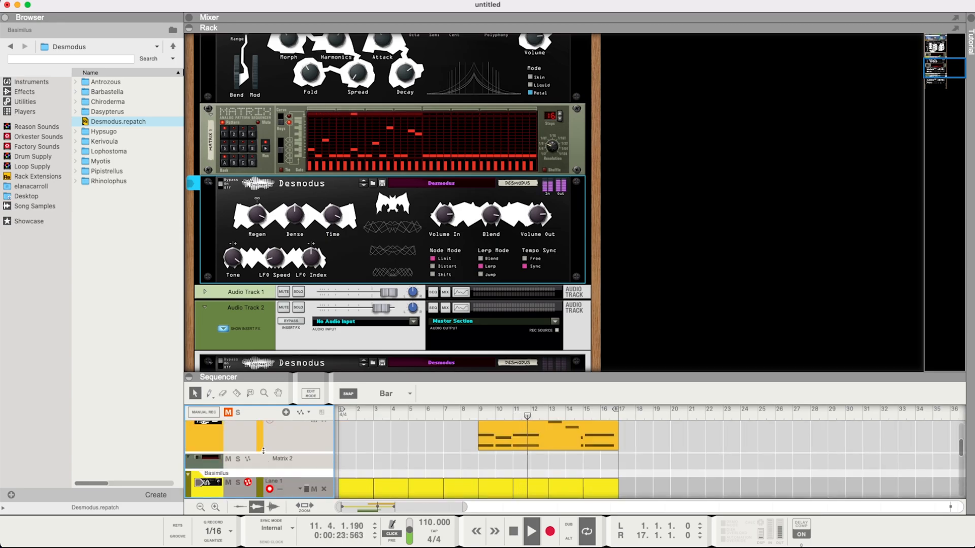
scroll(231, 469, up, 2)
Set the Desmodus effect below the Basimilus Matrix to On, and check the second Desmodus on Audio Track 2
scroll(298, 457, down, 3)
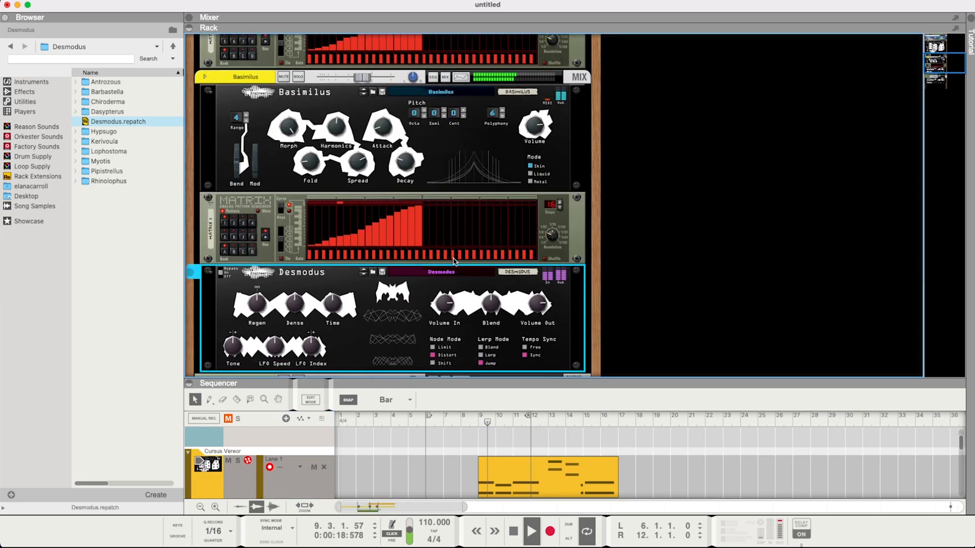
scroll(234, 238, down, 2)
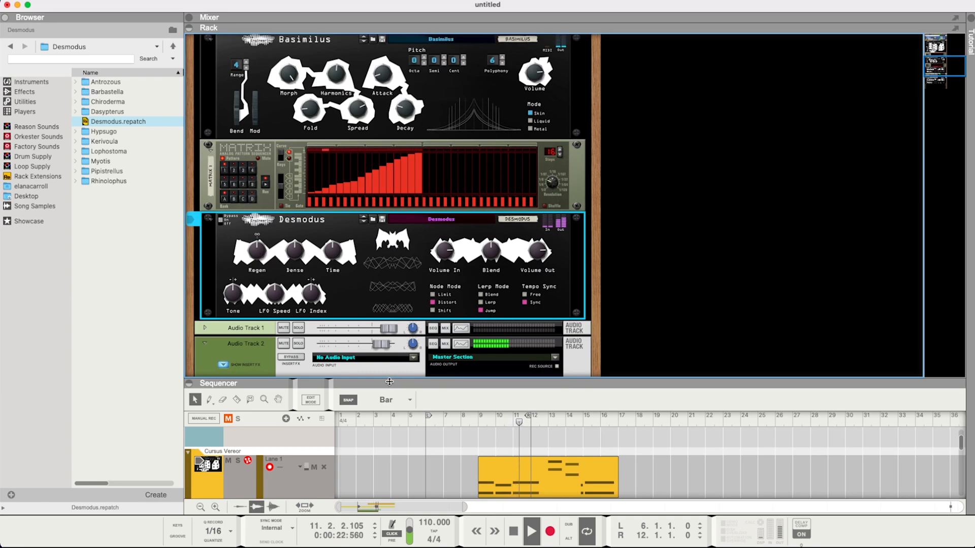
click(222, 218)
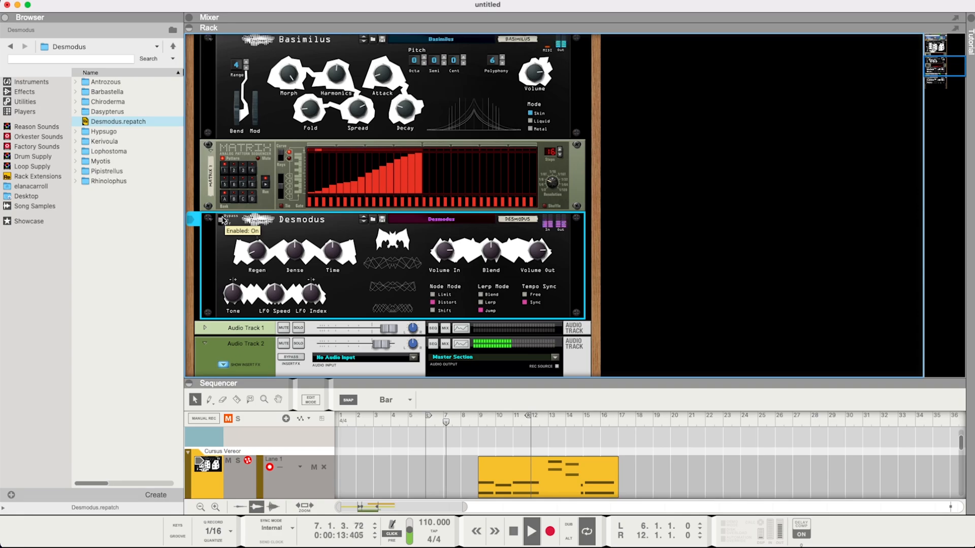
scroll(340, 278, down, 5)
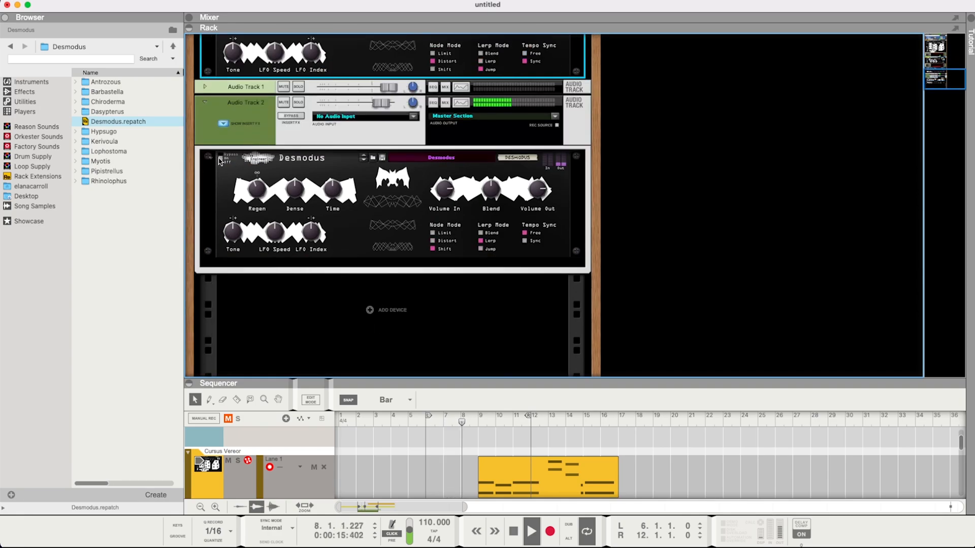
scroll(397, 176, up, 5)
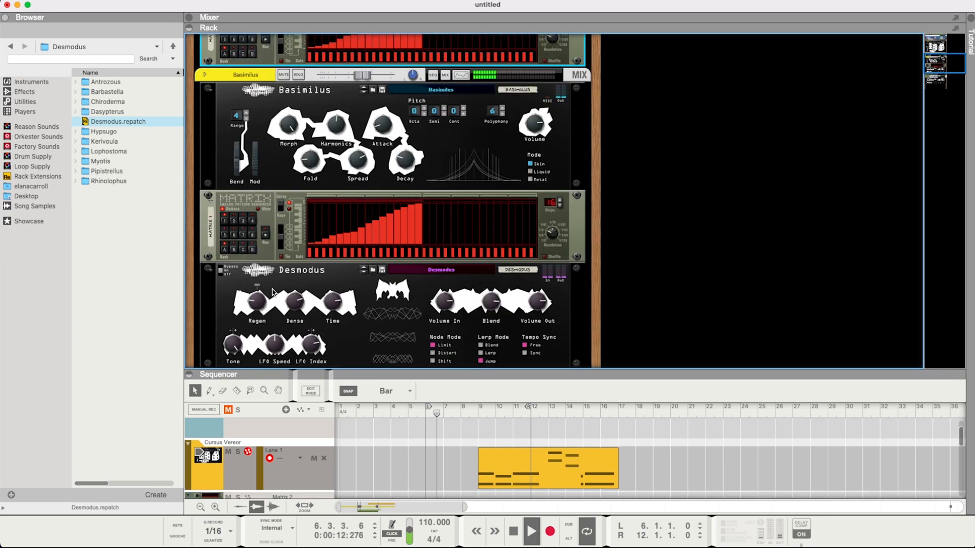
Set the Regen of the Desmodus below the Matrix to 71.9 % and adjust its Dense knob
click(266, 303)
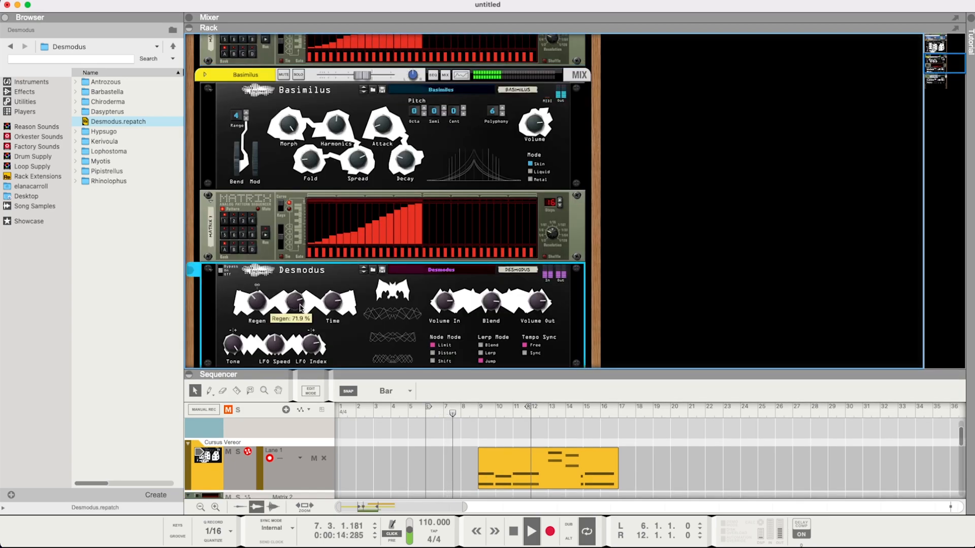
mouse_move(296, 303)
drag(296, 303, 292, 302)
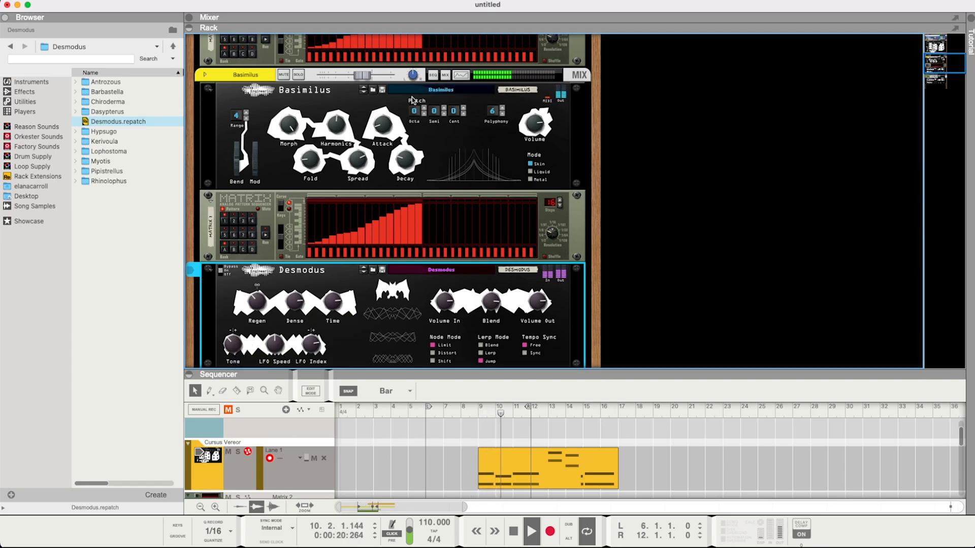
Lower the Cursus Vereor mix channel level to -12.29 dB
scroll(411, 100, up, 5)
scroll(411, 100, up, 5)
drag(378, 135, 357, 137)
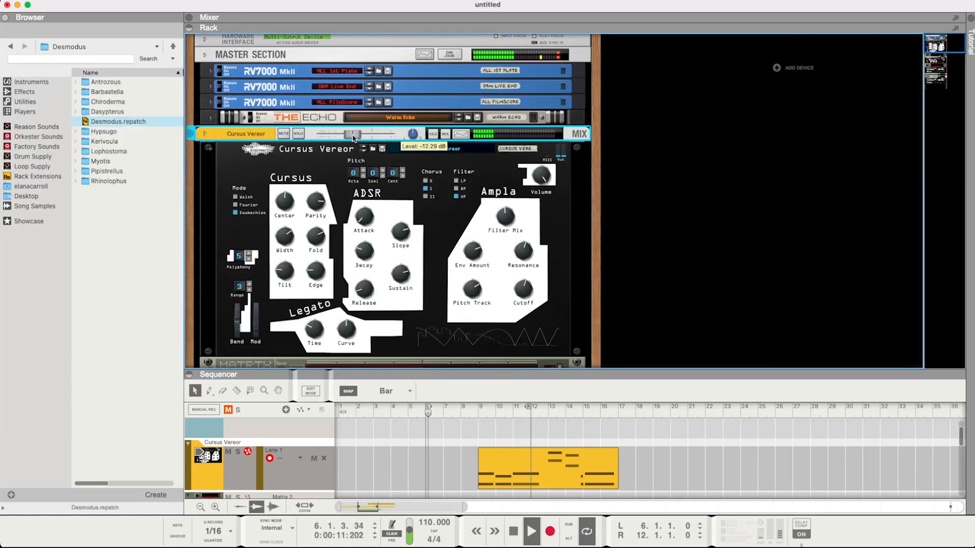
Extend the loop so it runs from bar 1 to bar 17
scroll(435, 228, down, 8)
scroll(436, 228, down, 6)
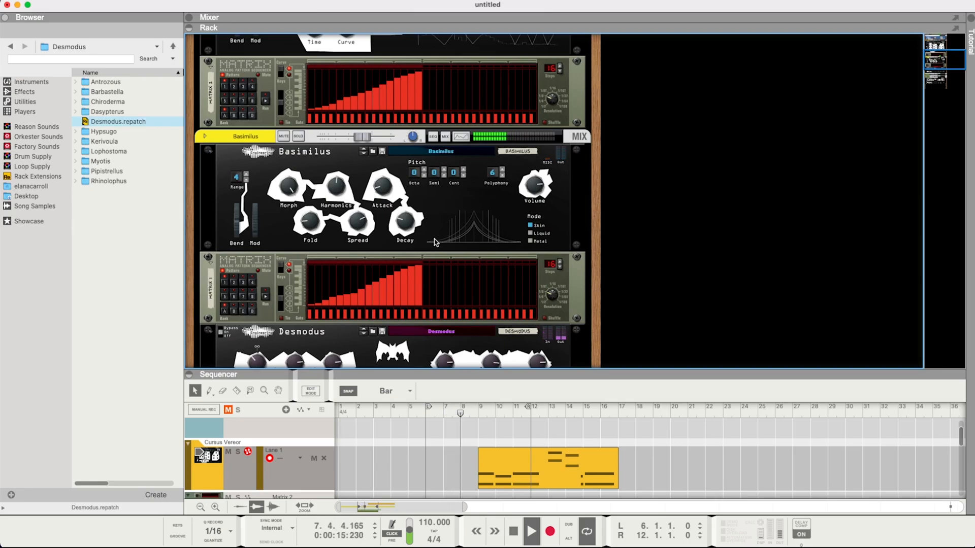
drag(527, 408, 592, 416)
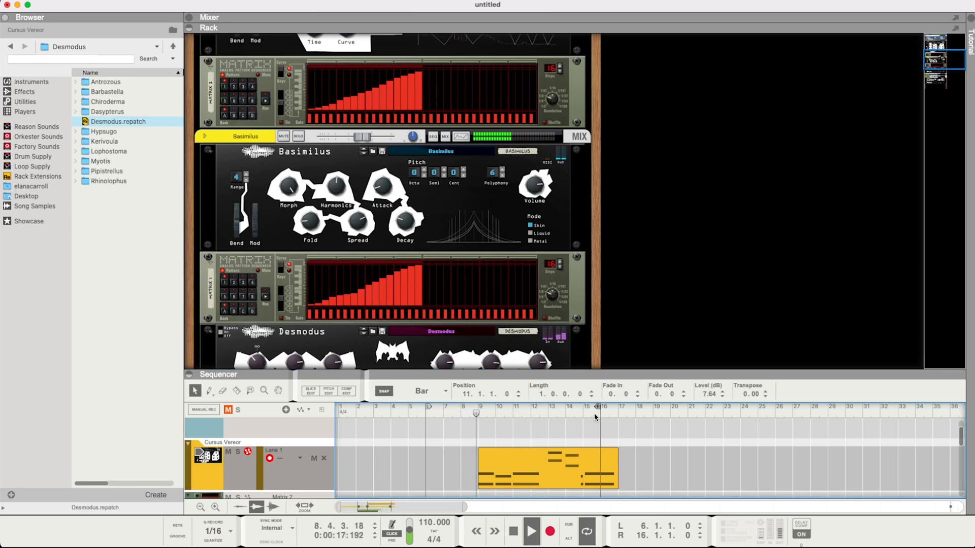
drag(440, 406, 340, 408)
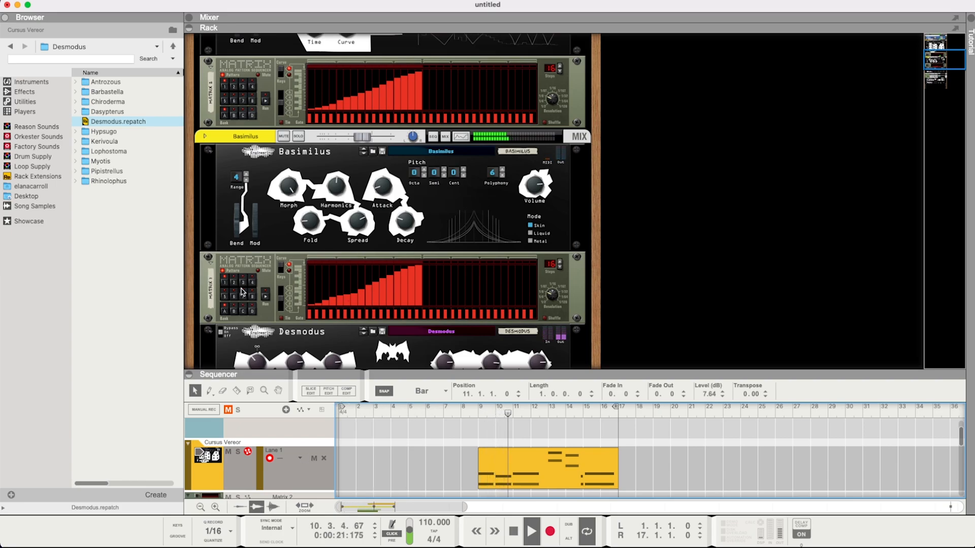
Start the Matrix pattern below Basimilus and set the Basimilus Morph to 76.6 %
scroll(320, 208, up, 2)
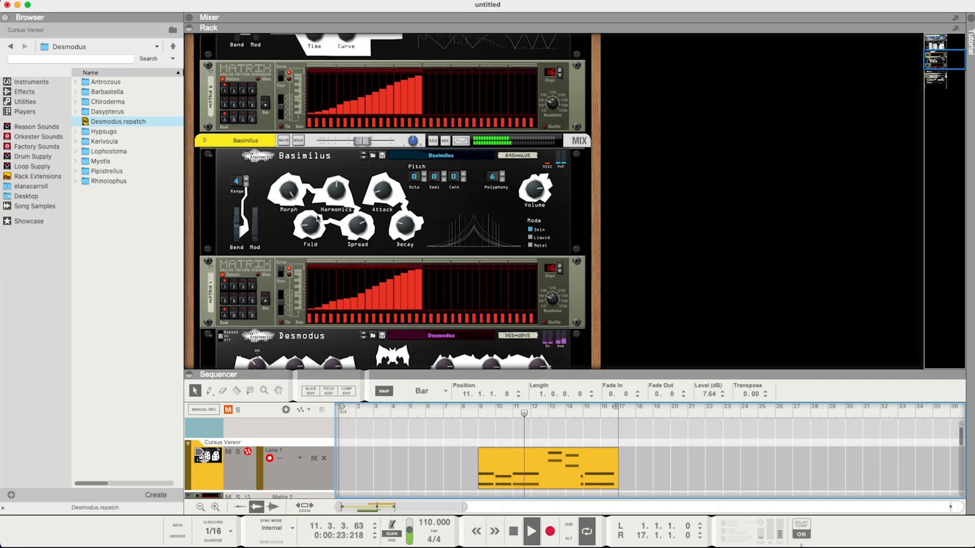
click(265, 303)
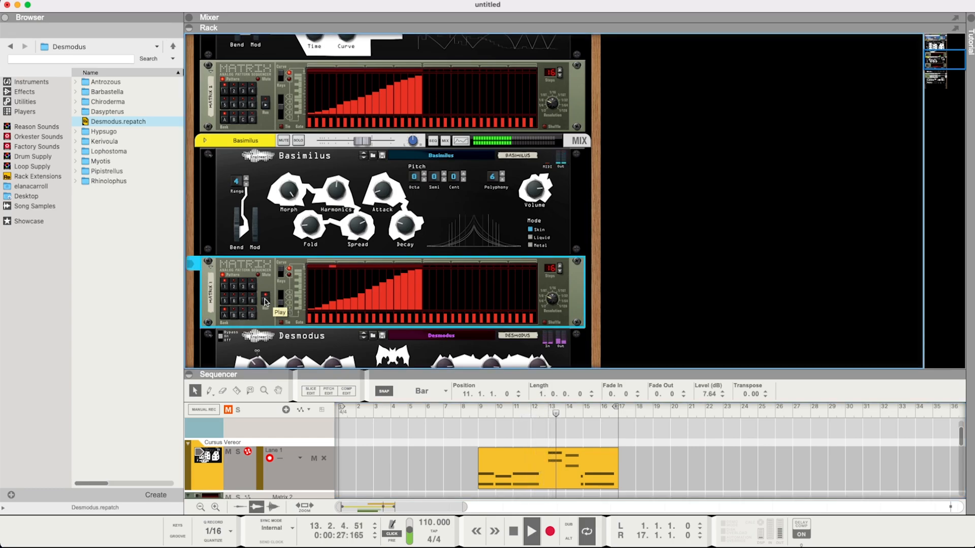
click(288, 199)
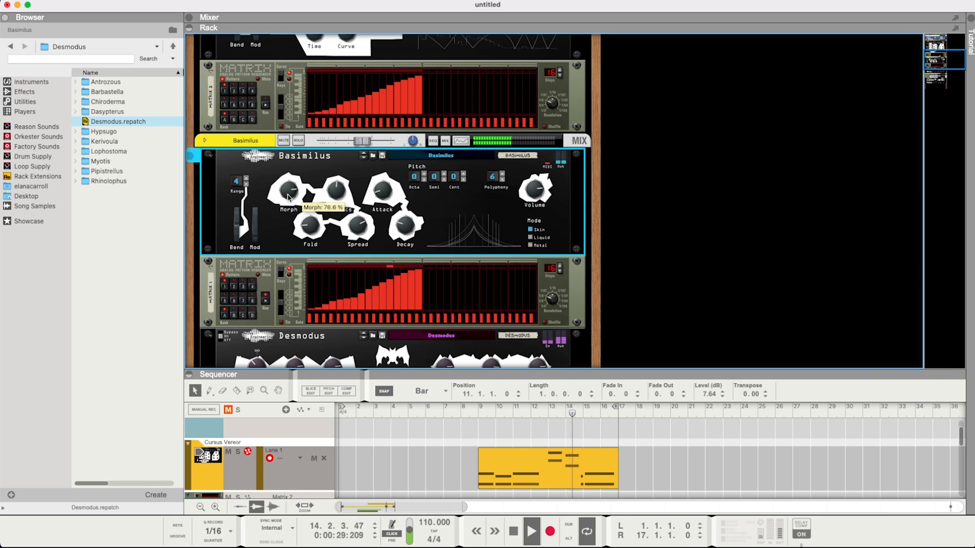
Set Dense to 81.2 % and Regen to 190.6 % on the Desmodus below the Basimilus Matrix
scroll(415, 276, down, 5)
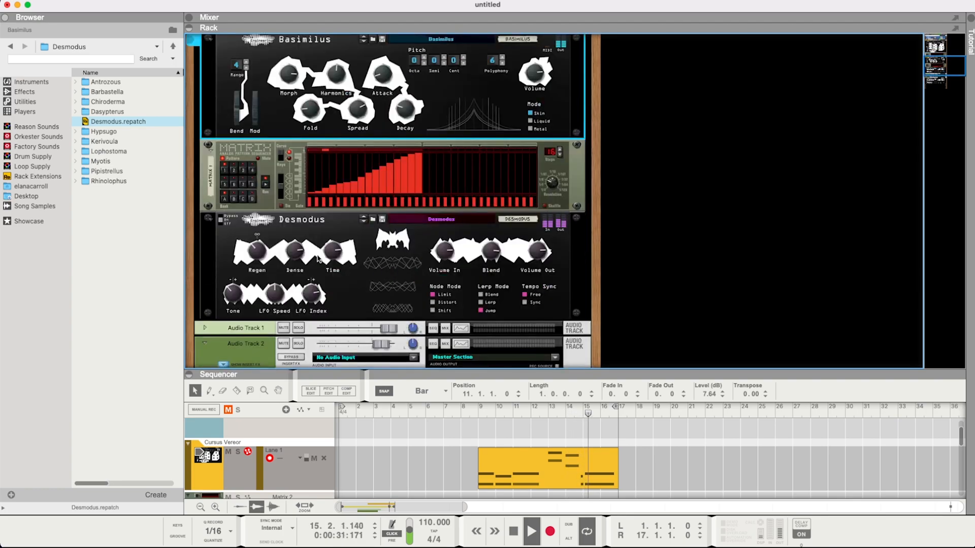
click(297, 251)
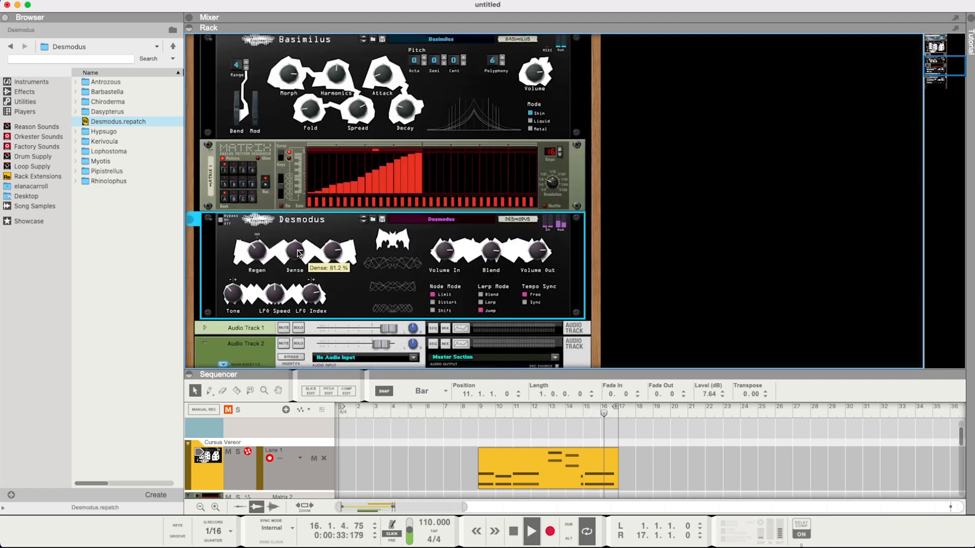
drag(254, 255, 251, 235)
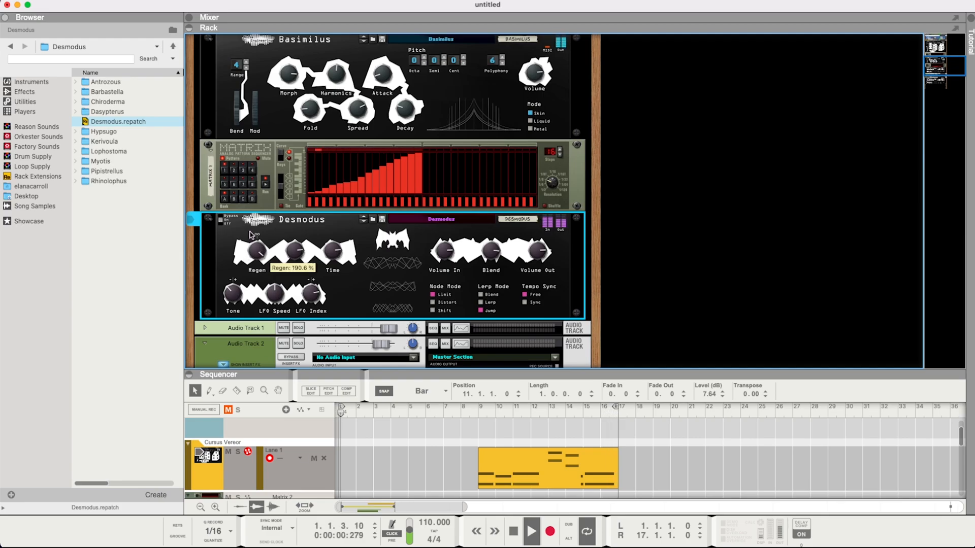
Audition the Blend and Lerp options of that Desmodus's Lerp Mode, ending on Blend
click(481, 295)
click(481, 303)
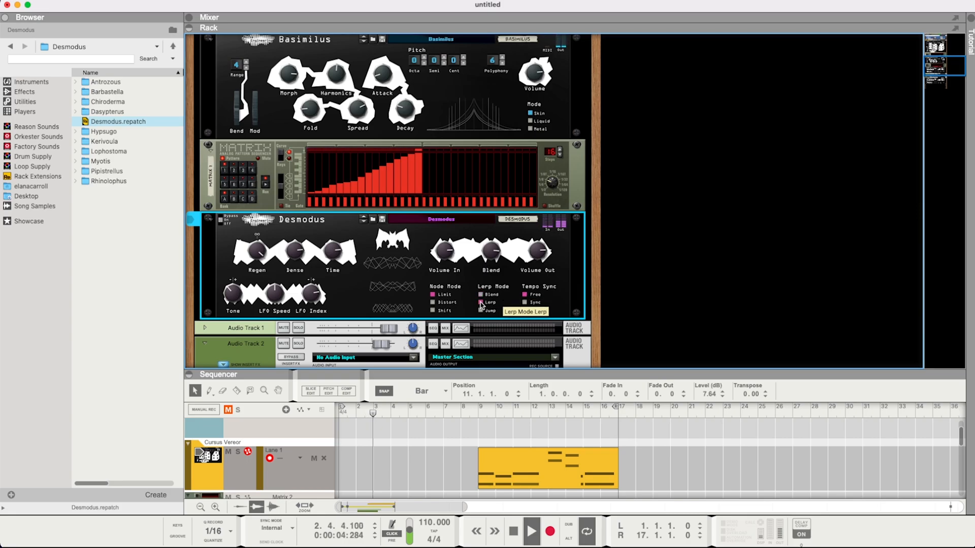
click(481, 295)
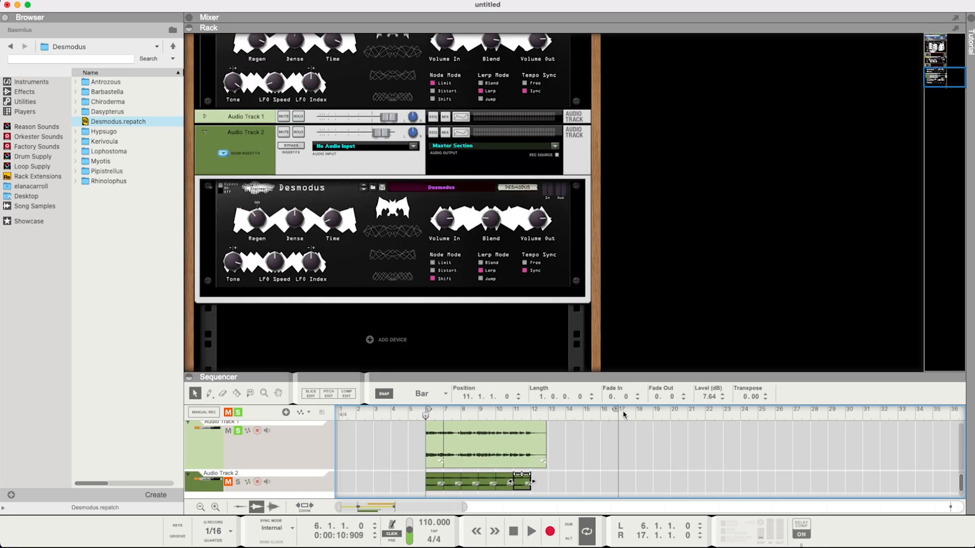
Shorten the loop to end at bar 13, start playback and select the Desmodus under Audio Track 2
drag(615, 409, 545, 409)
key(space)
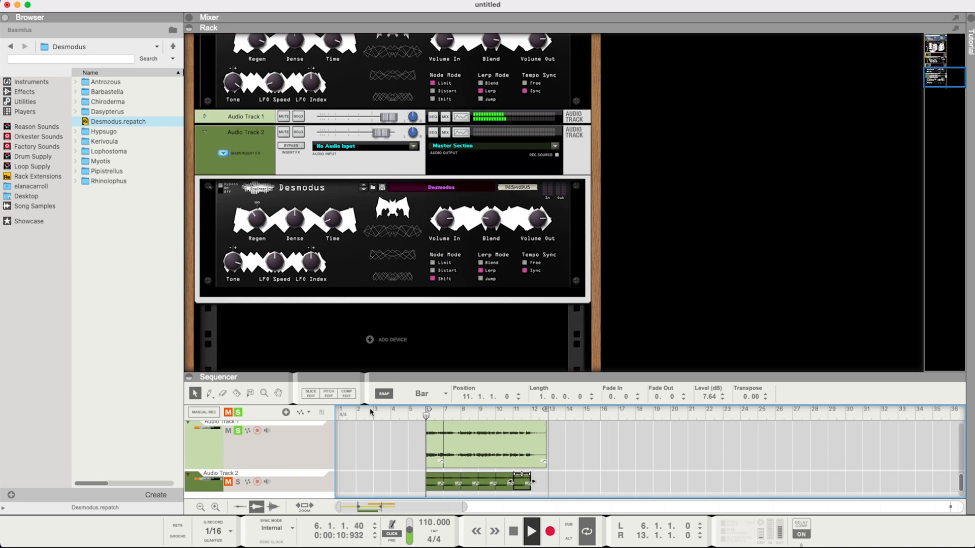
click(220, 187)
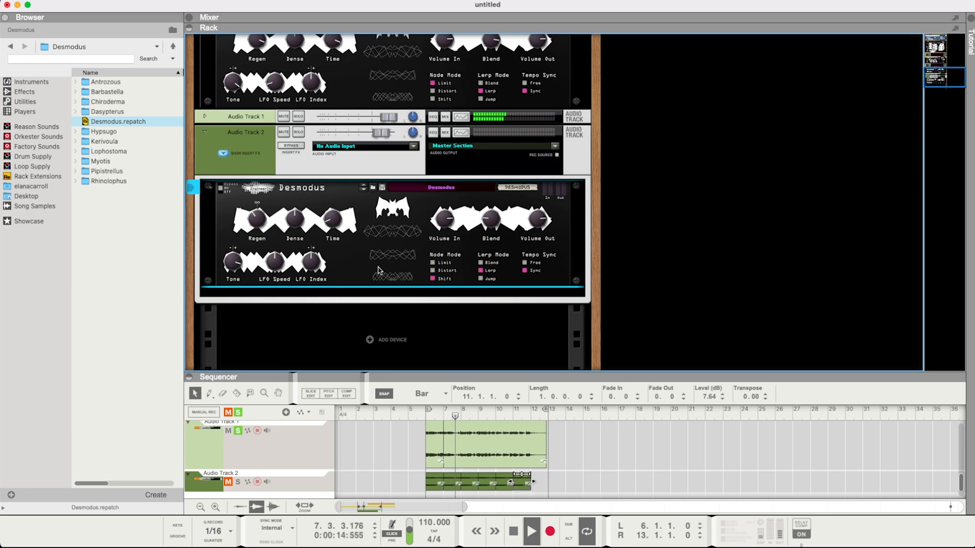
Adjust the Regen of the Audio Track 2 Desmodus, set its Blend to 100 % and stop playback
drag(257, 219, 255, 212)
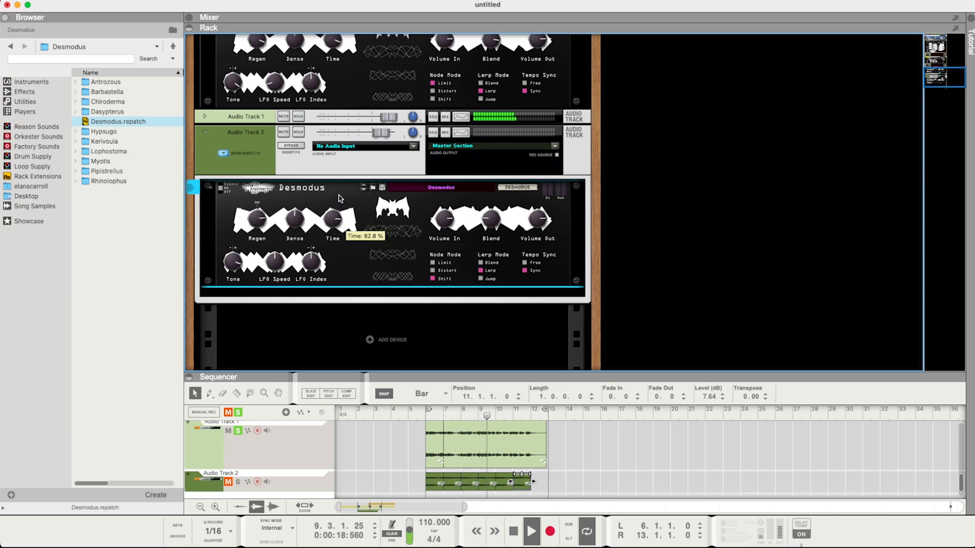
drag(491, 219, 495, 190)
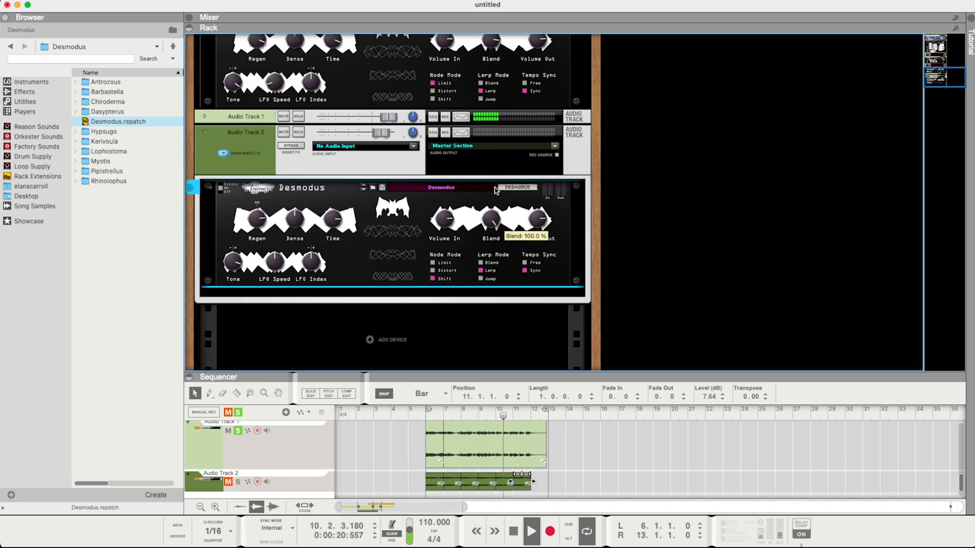
key(space)
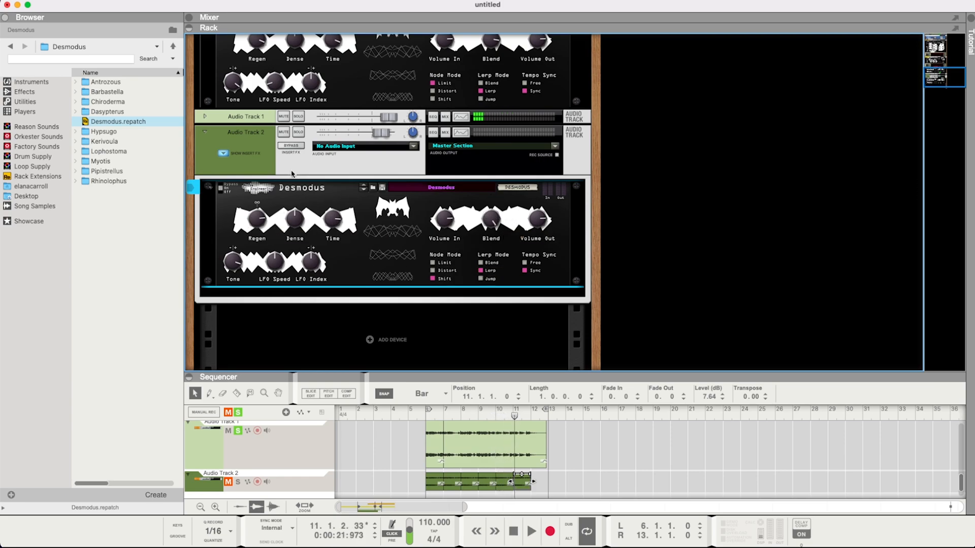
Play the loop briefly, stop it and select the Audio Track 1 device in the rack
key(space)
key(space)
click(230, 159)
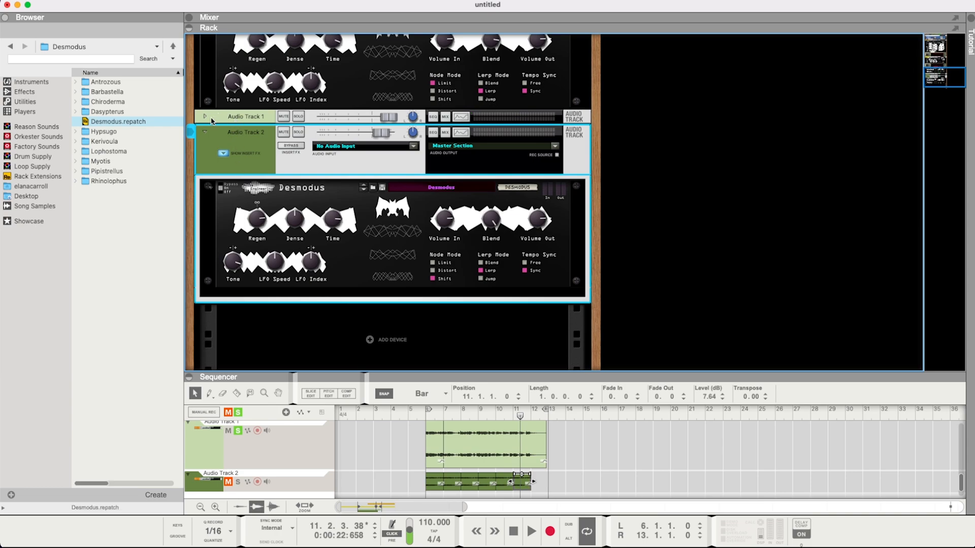
click(241, 121)
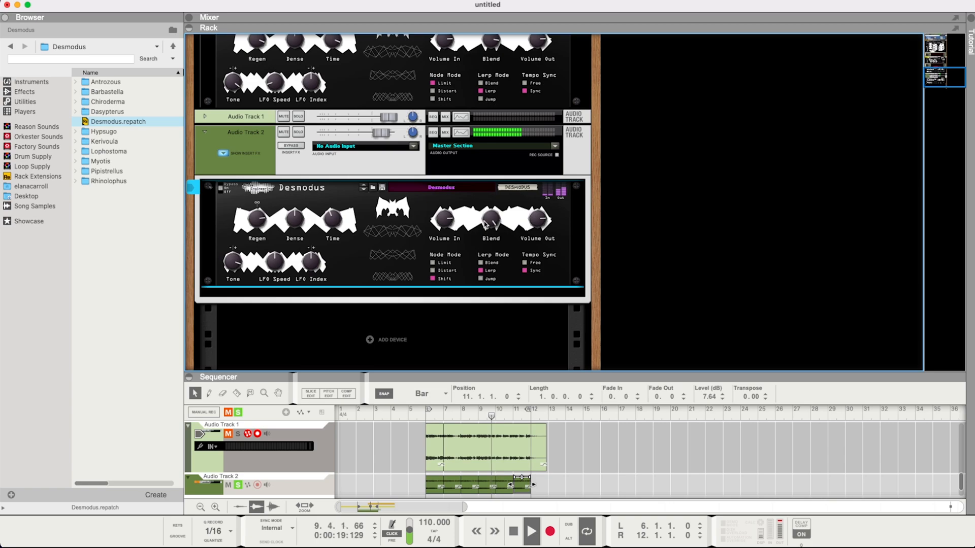
Set the Audio Track 2 Desmodus's Lerp Mode to Jump and adjust its Dense knob, pausing and resuming playback
click(480, 279)
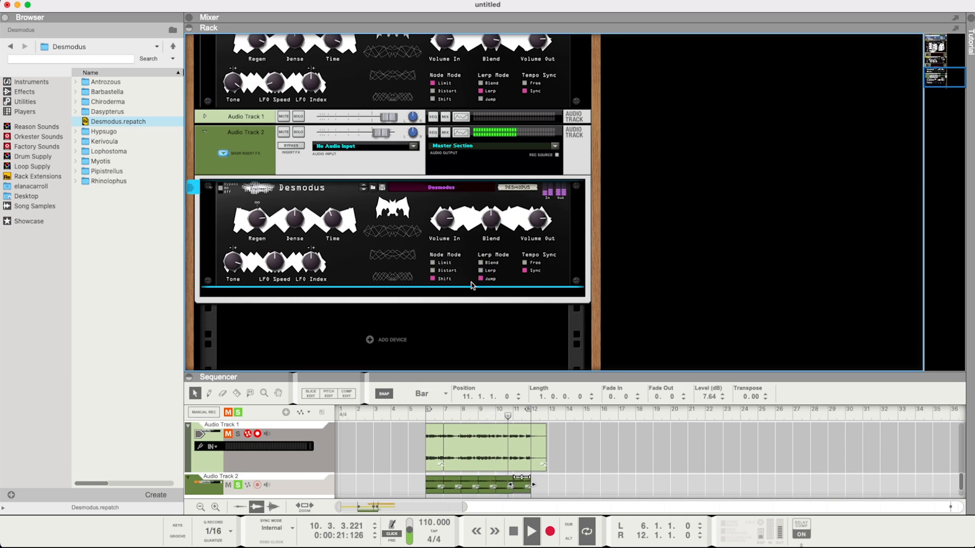
drag(300, 229, 297, 216)
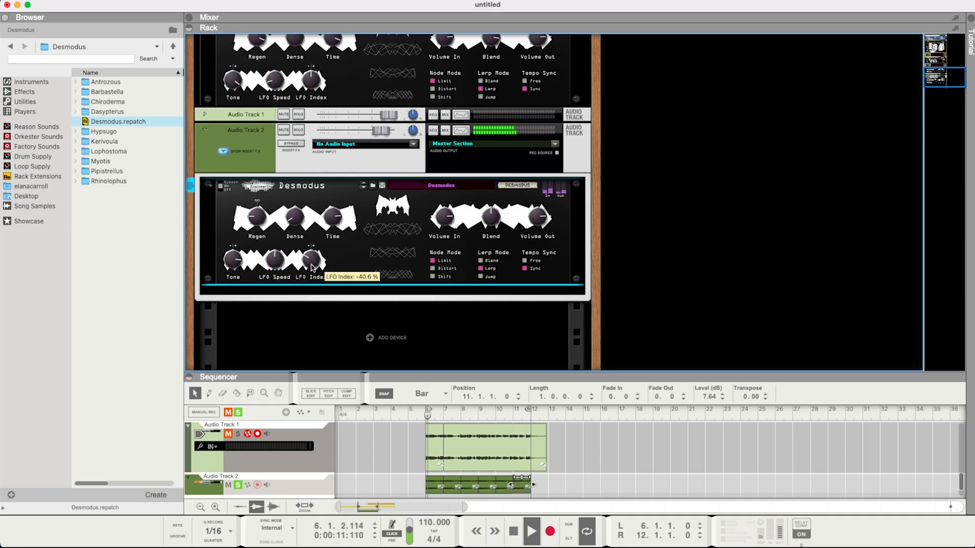
scroll(256, 218, up, 2)
key(space)
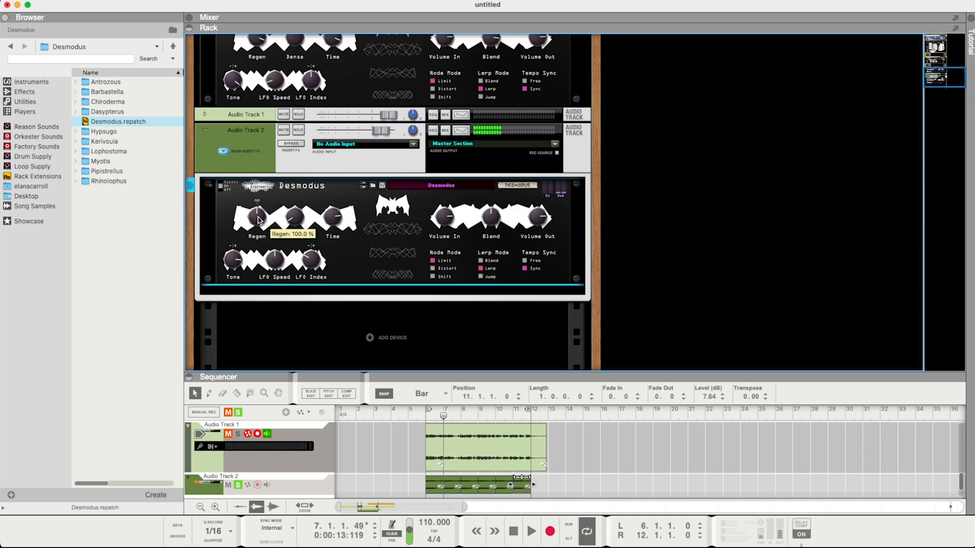
key(space)
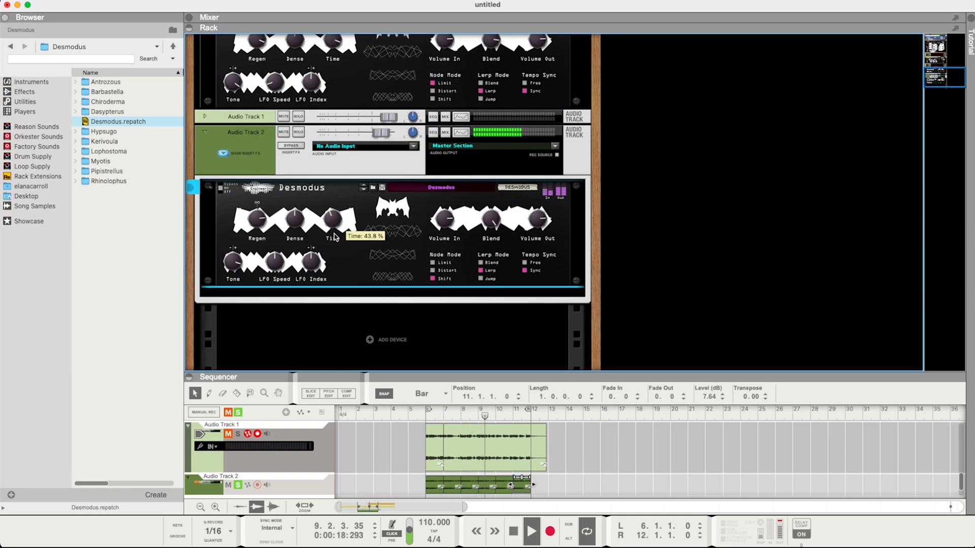
Select the Jump Lerp Mode on the Audio Track 2 Desmodus and adjust its Tone and LFO Index knobs
click(480, 279)
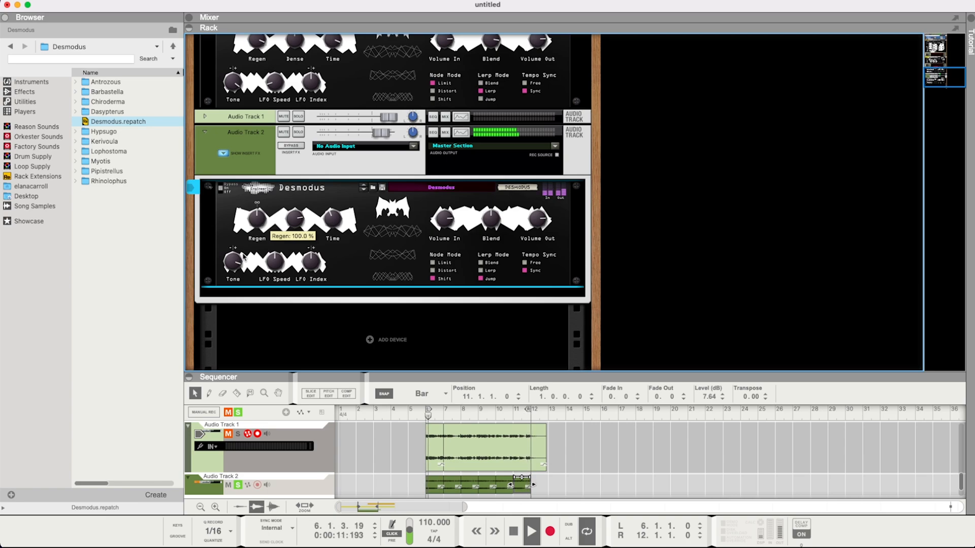
scroll(239, 272, down, 5)
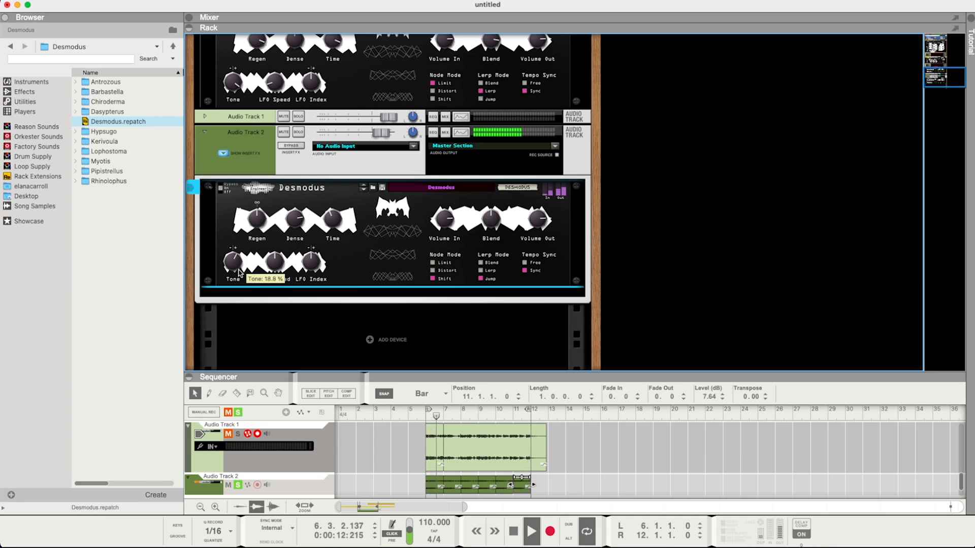
scroll(240, 274, down, 2)
scroll(239, 274, down, 1)
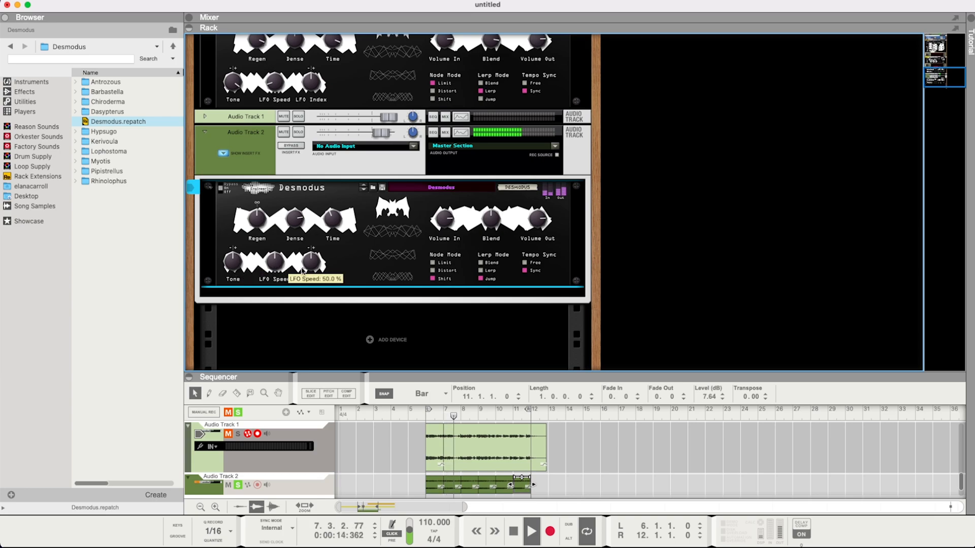
drag(311, 264, 311, 263)
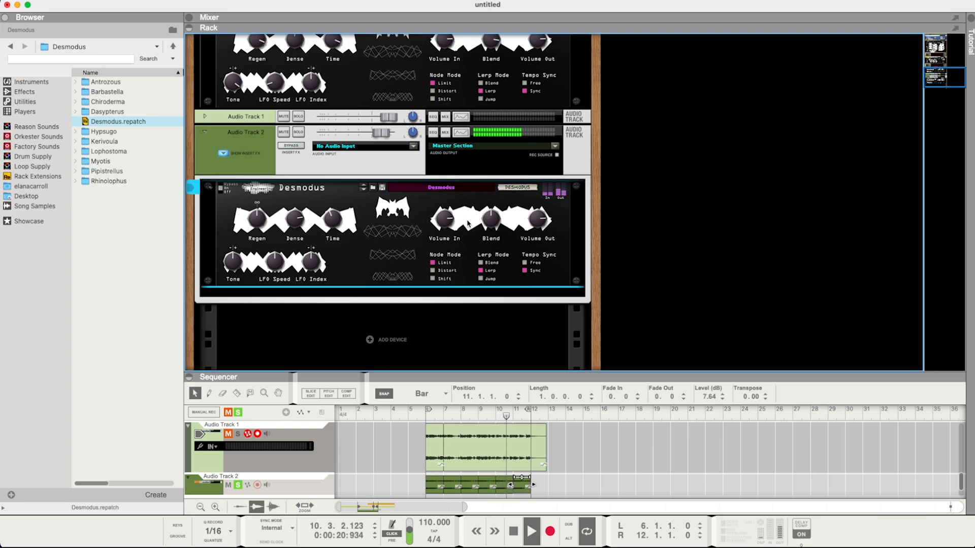
Sweep the Desmodus Blend knob down and up, with the Node Mode set to Limit
drag(494, 219, 496, 242)
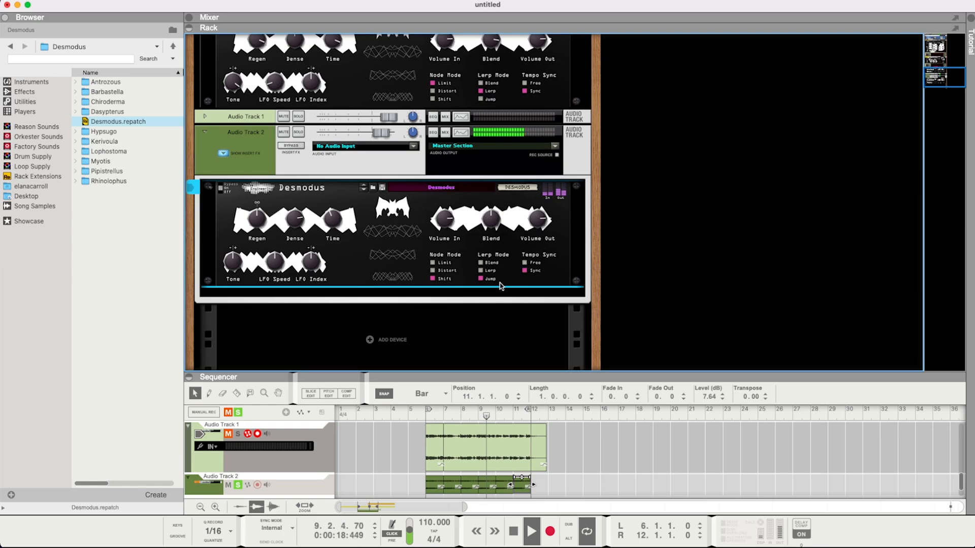
click(439, 264)
mouse_move(492, 230)
mouse_move(493, 229)
mouse_down()
mouse_move(495, 241)
mouse_move(495, 223)
mouse_up()
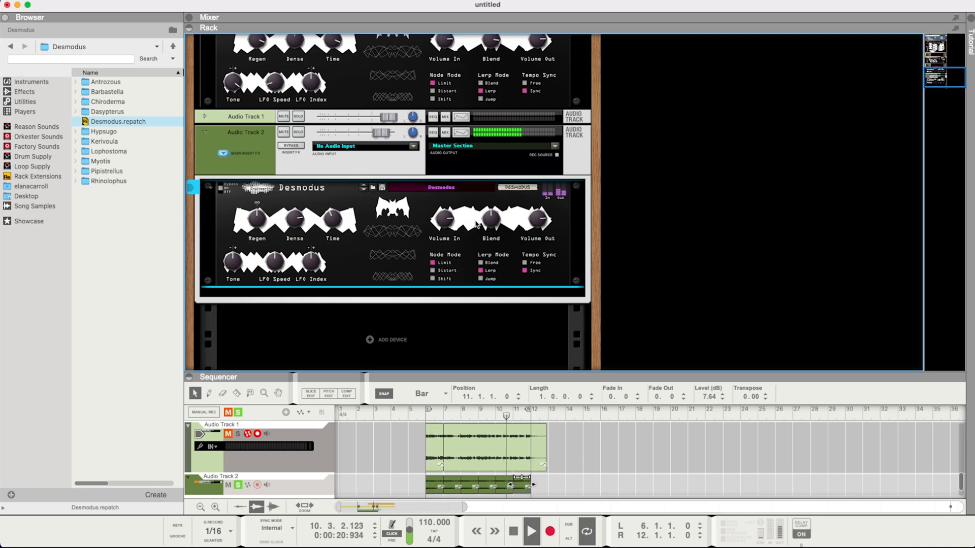
drag(494, 219, 495, 241)
mouse_move(491, 222)
drag(493, 217, 493, 227)
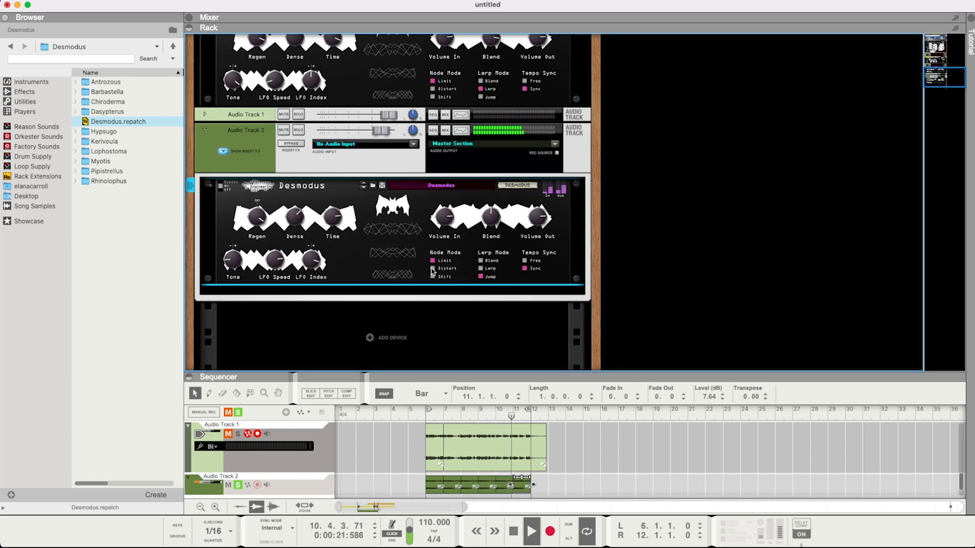
Audition the Distort and Shift Node Modes of the Desmodus, keep Shift, and adjust its Dense and Regen knobs
click(432, 268)
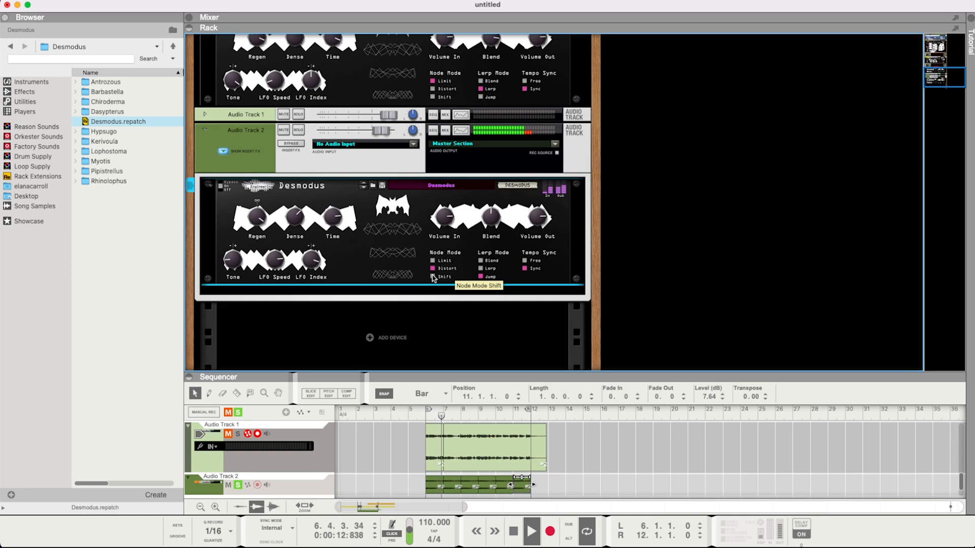
click(433, 277)
drag(293, 219, 292, 217)
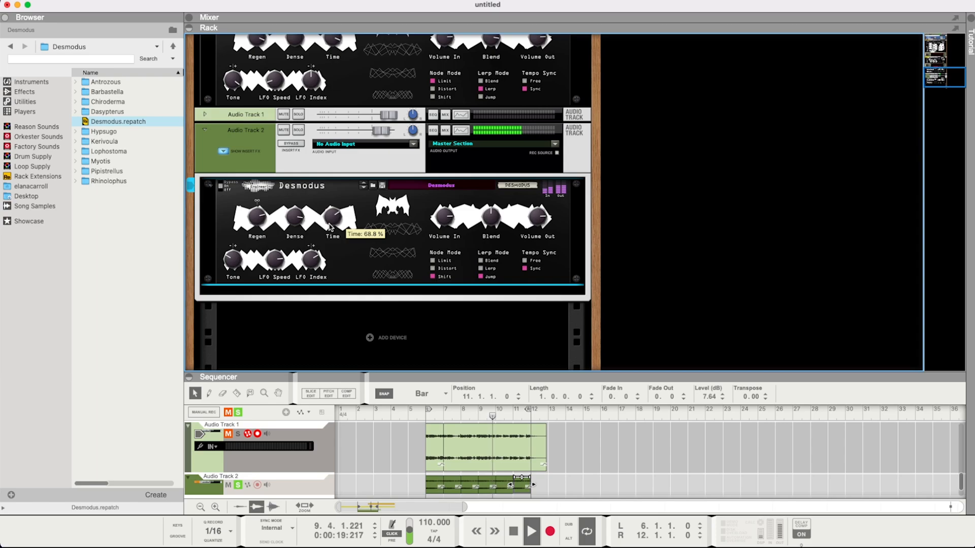
drag(255, 225, 259, 234)
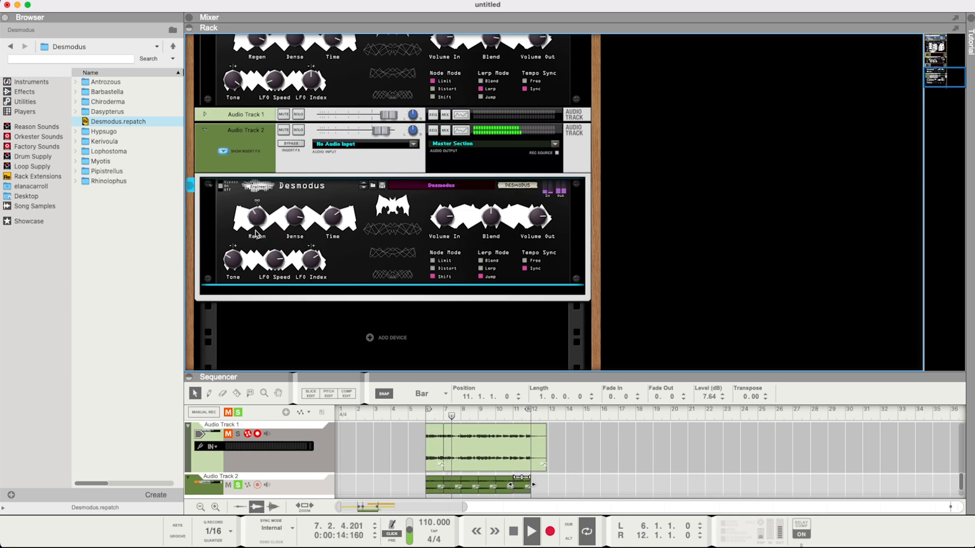
Audition the Blend and Lerp options of the Lerp Mode, keep Lerp, and set Tempo Sync to Free
click(481, 261)
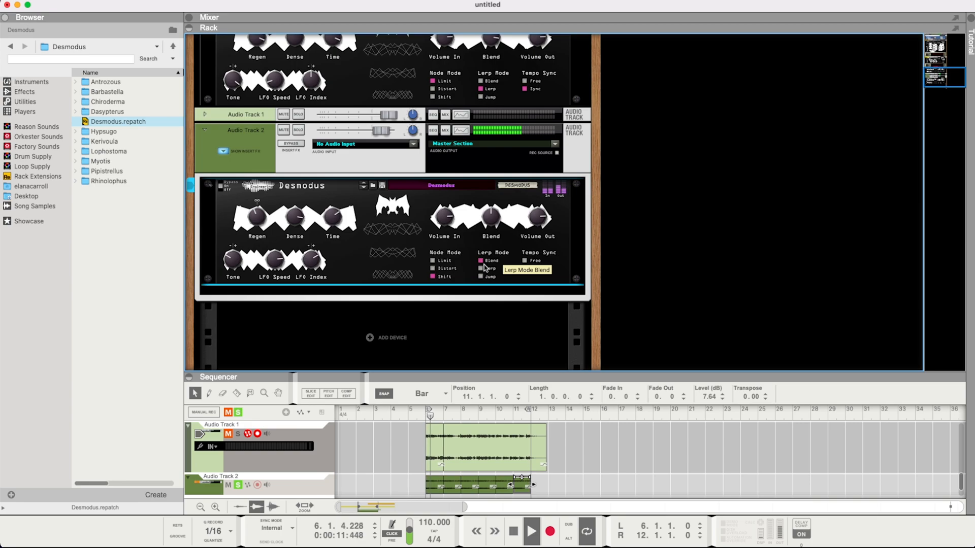
click(481, 269)
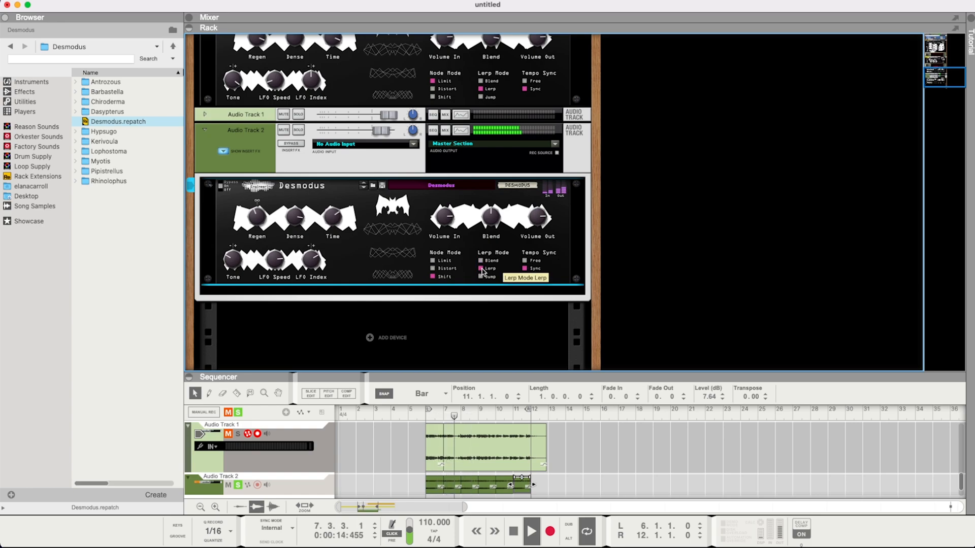
click(526, 261)
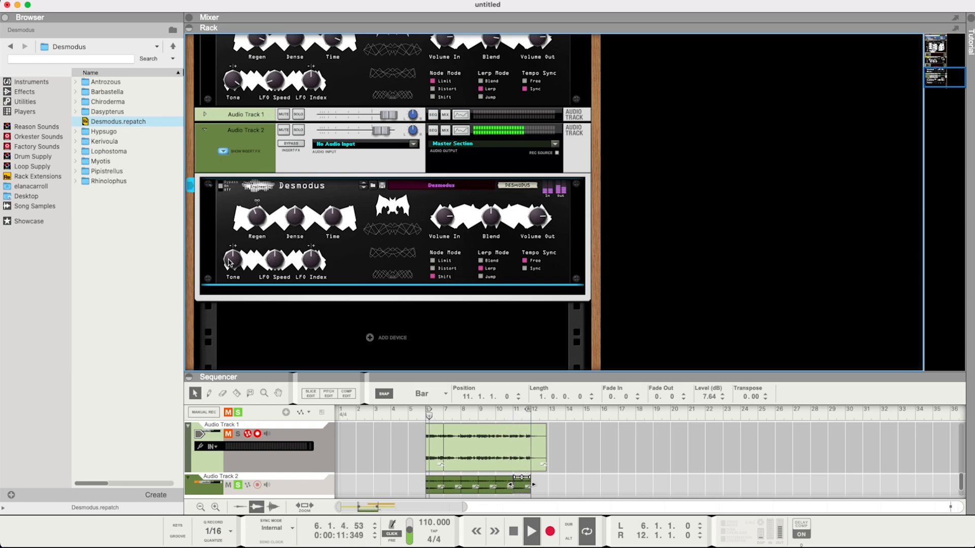
drag(222, 186, 226, 165)
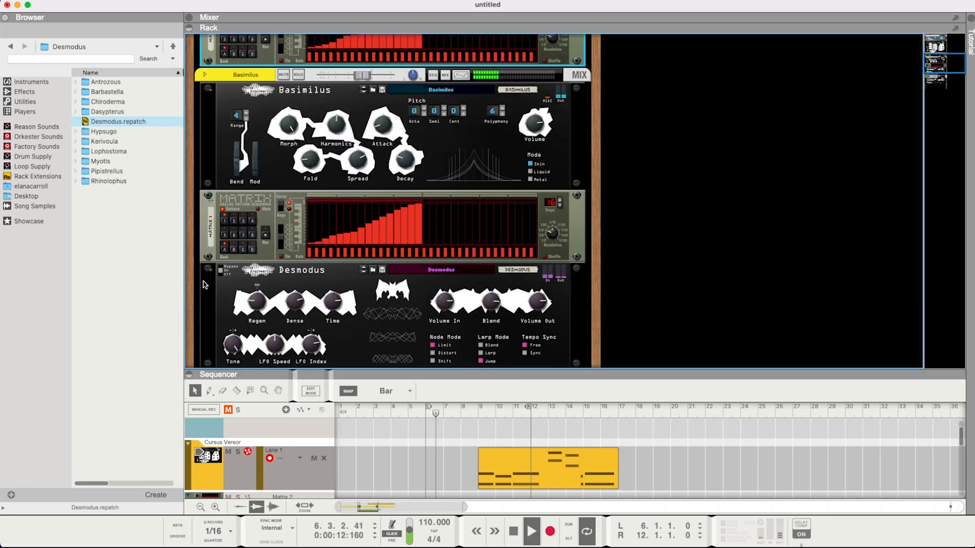
Lower the Cursus Vereor mix channel level to -12.29 dB in the rack
click(256, 301)
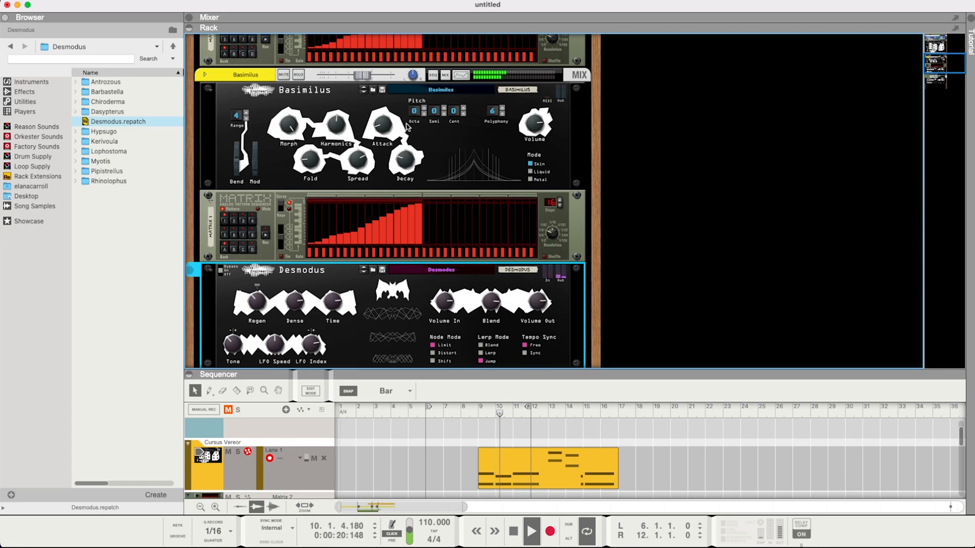
scroll(412, 99, up, 10)
drag(378, 134, 357, 138)
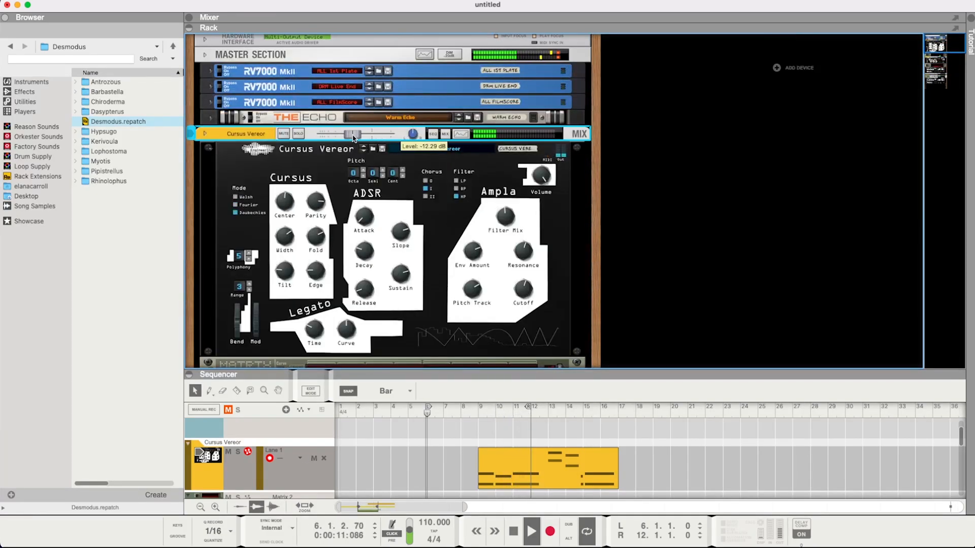
Extend the sequencer loop to run from bar 1 to bar 17
scroll(436, 229, down, 3)
scroll(436, 229, down, 7)
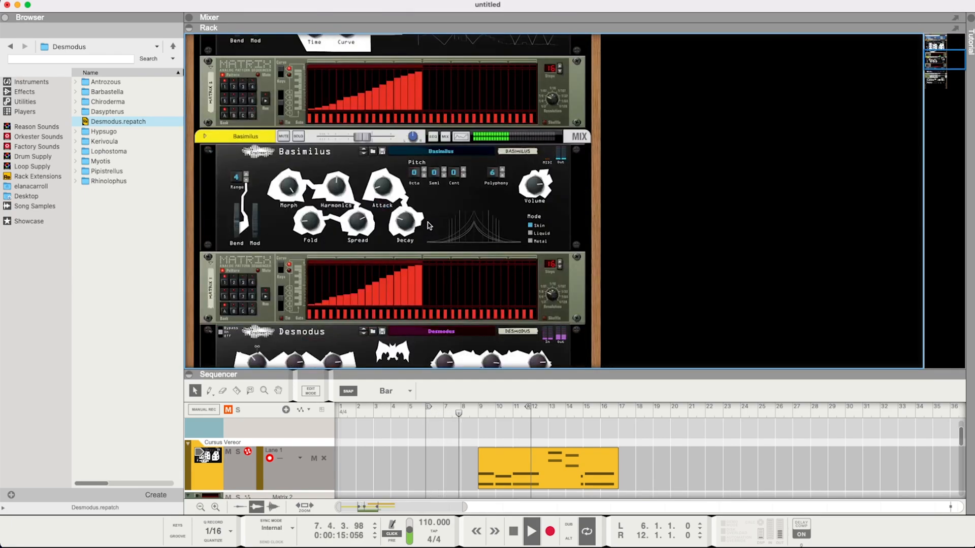
drag(523, 407, 611, 409)
drag(429, 408, 342, 408)
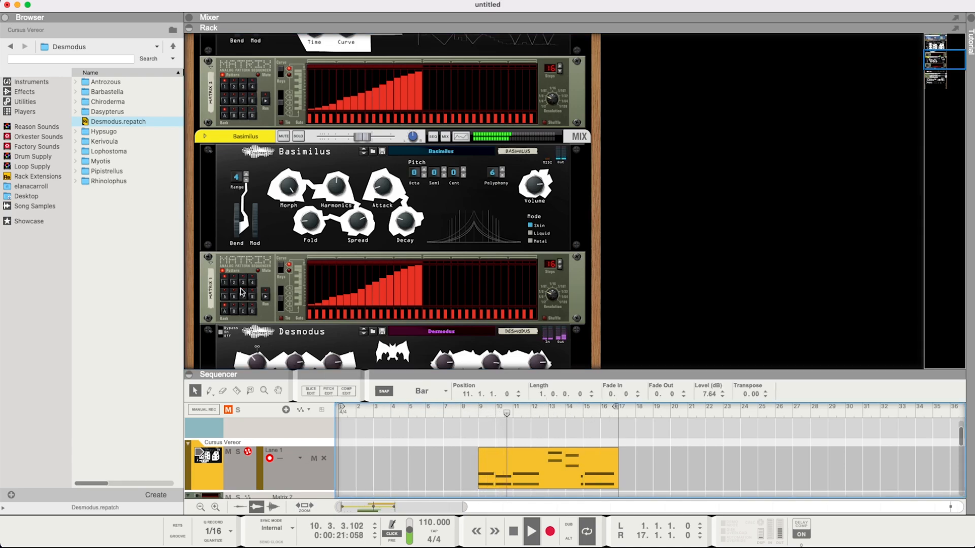
scroll(324, 207, up, 1)
scroll(323, 207, up, 1)
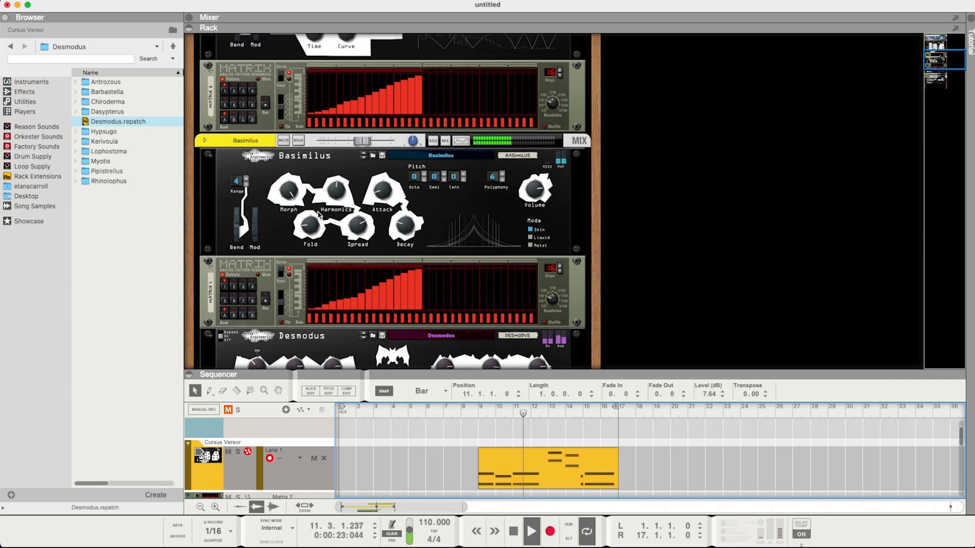
Start the Matrix sequencer beneath the Basimilus and adjust the Basimilus Morph knob
click(264, 302)
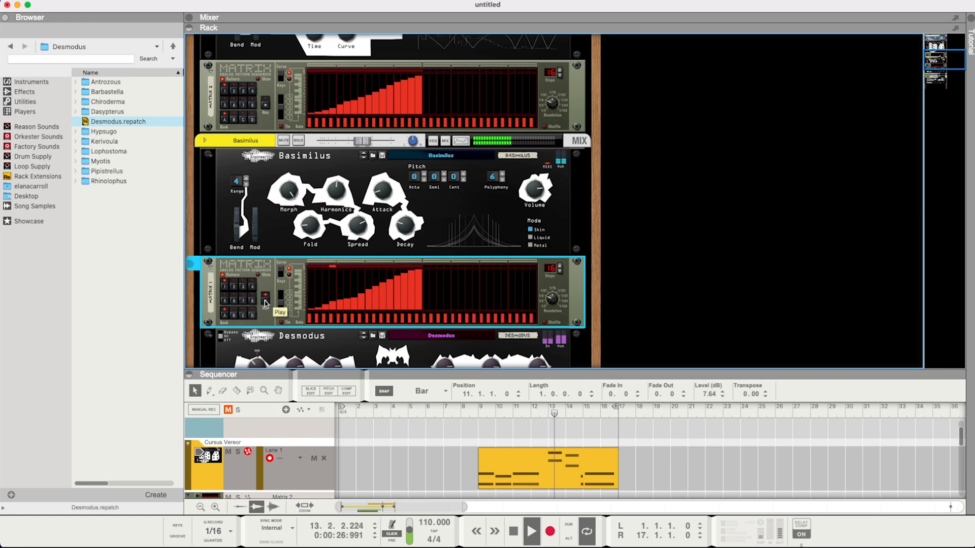
click(287, 200)
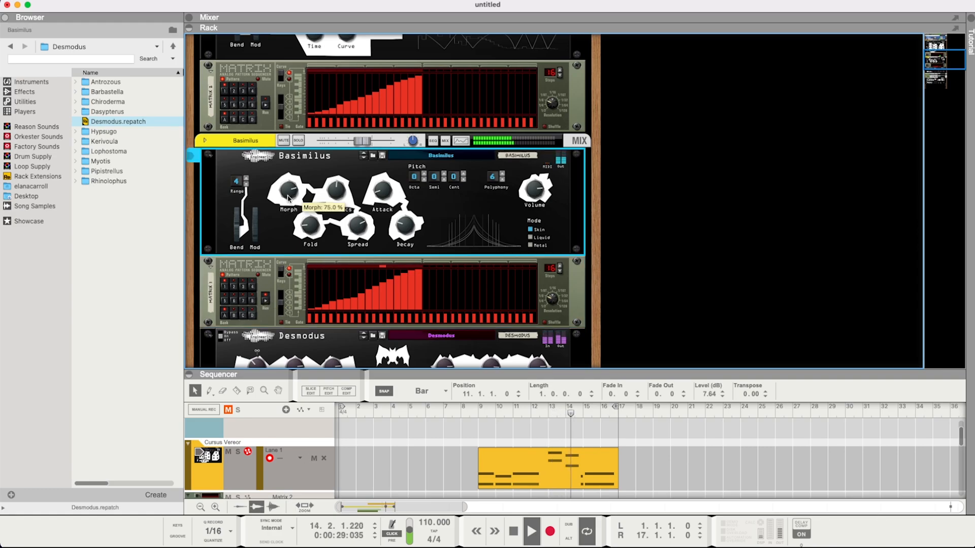
Adjust the Dense and Regen knobs of the Desmodus placed under the Basimilus and its Matrix
scroll(315, 233, down, 3)
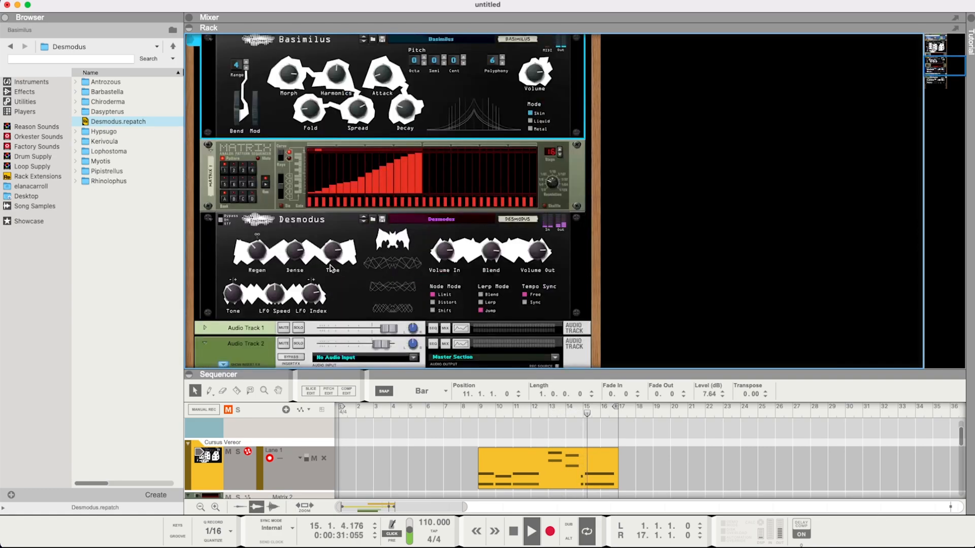
click(299, 250)
drag(252, 253, 250, 232)
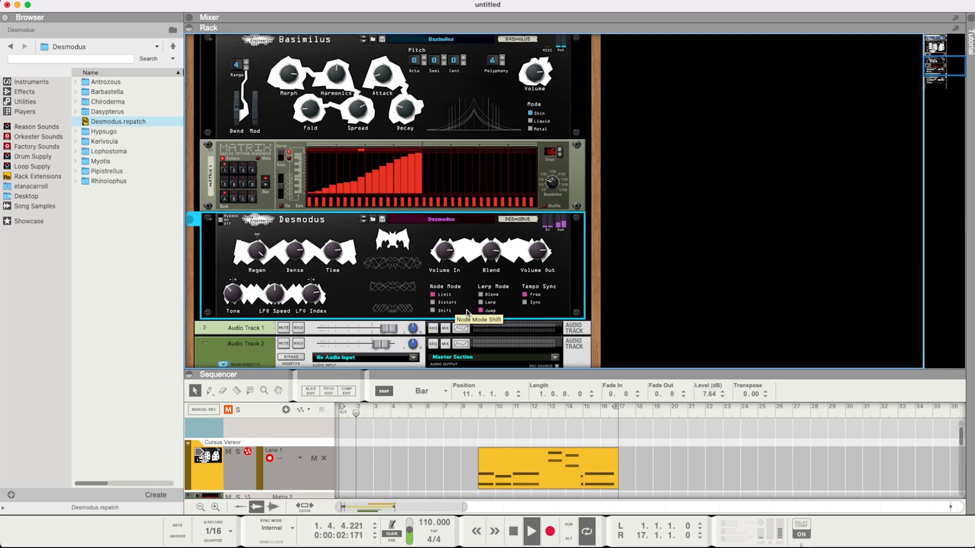
Set the Desmodus Lerp Mode to Blend and its Tempo Sync to Sync
click(481, 296)
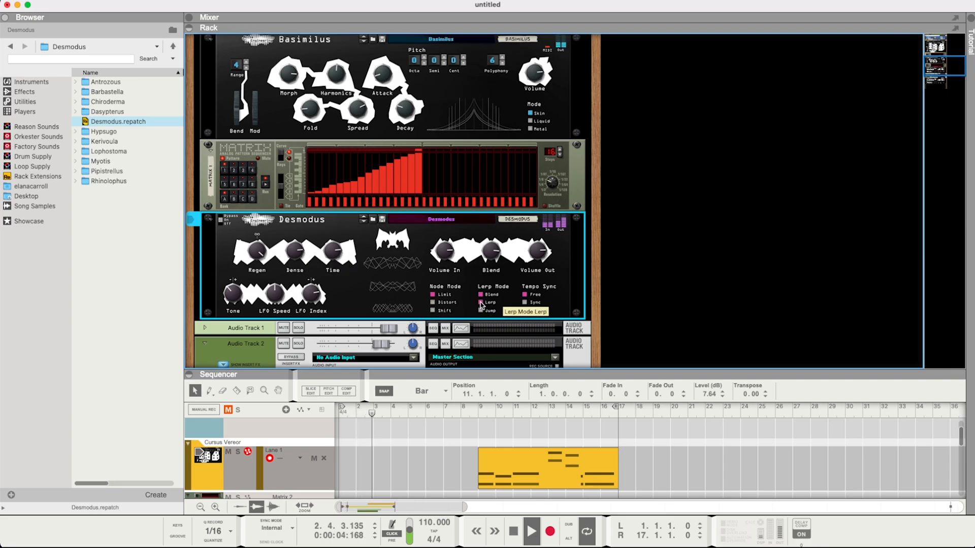
click(525, 304)
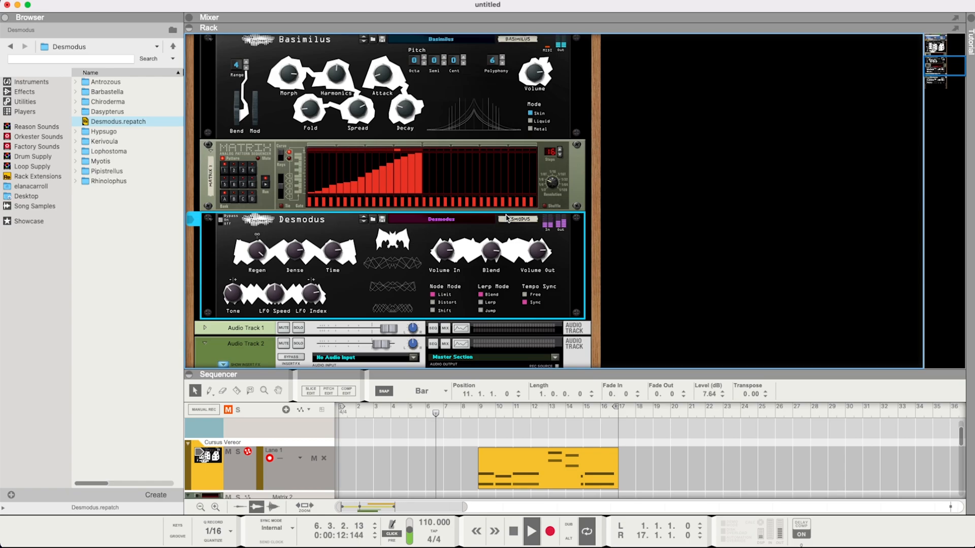
Adjust the Resolution knob of the Matrix below the Basimilus and the Tone and Regen knobs of the Desmodus
click(553, 189)
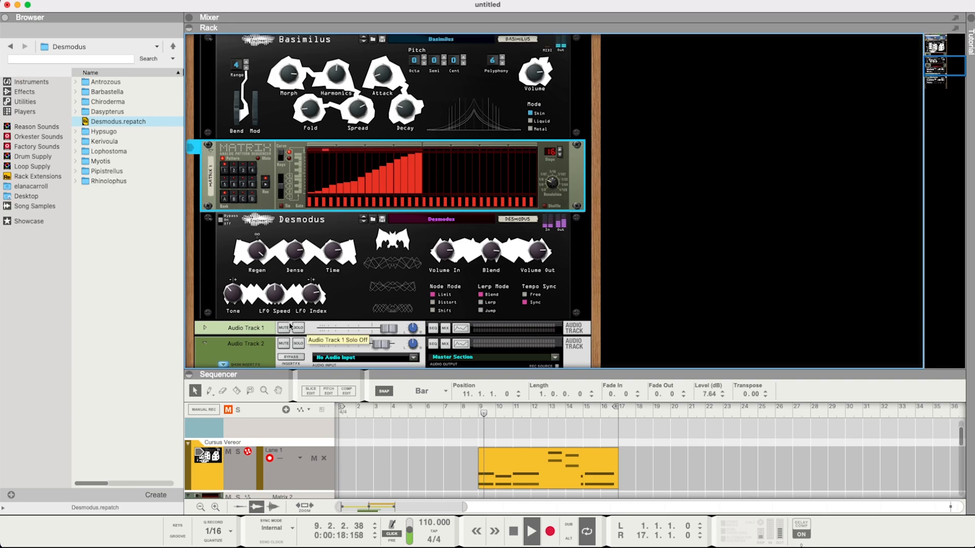
click(237, 292)
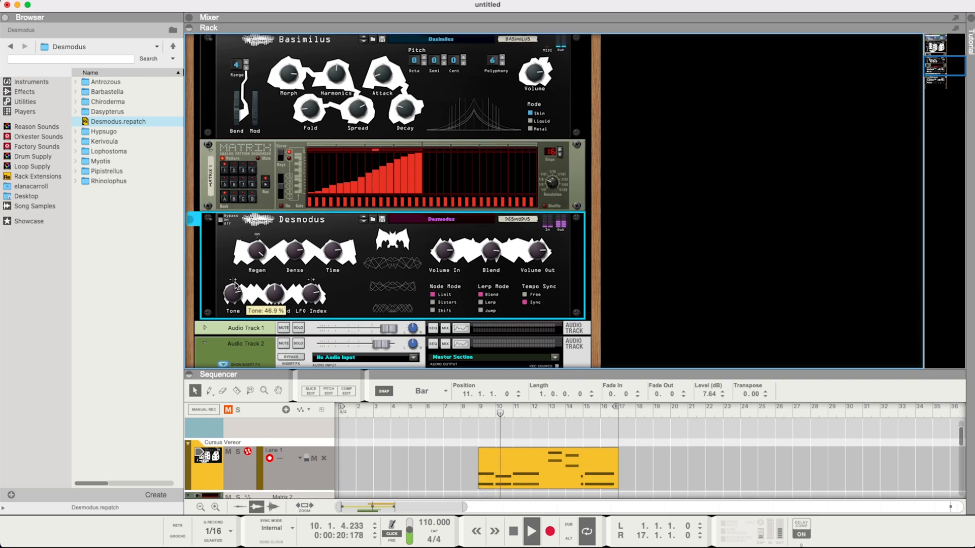
drag(255, 260, 300, 268)
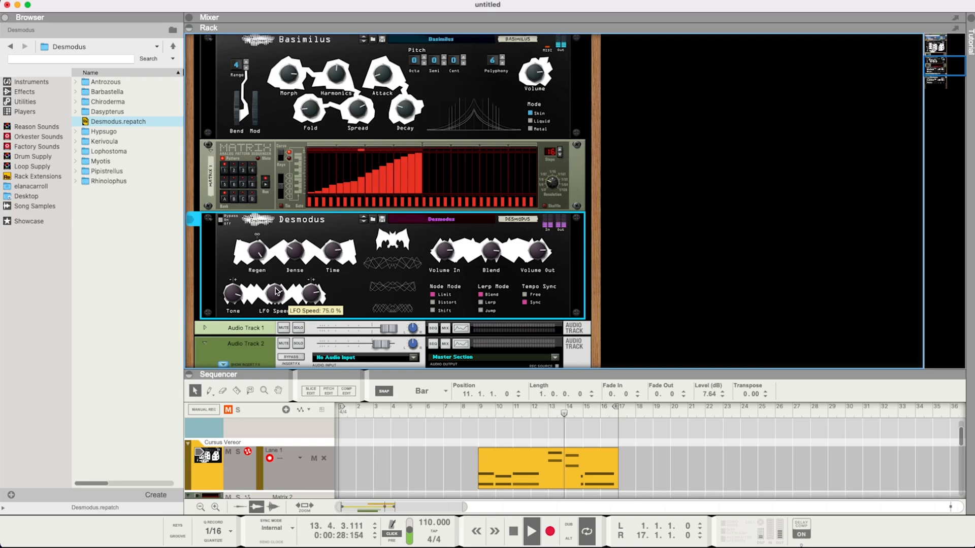
Audition the Desmodus Distort and Shift Node Modes, return to Limit, and set the Lerp Mode to Jump
click(437, 302)
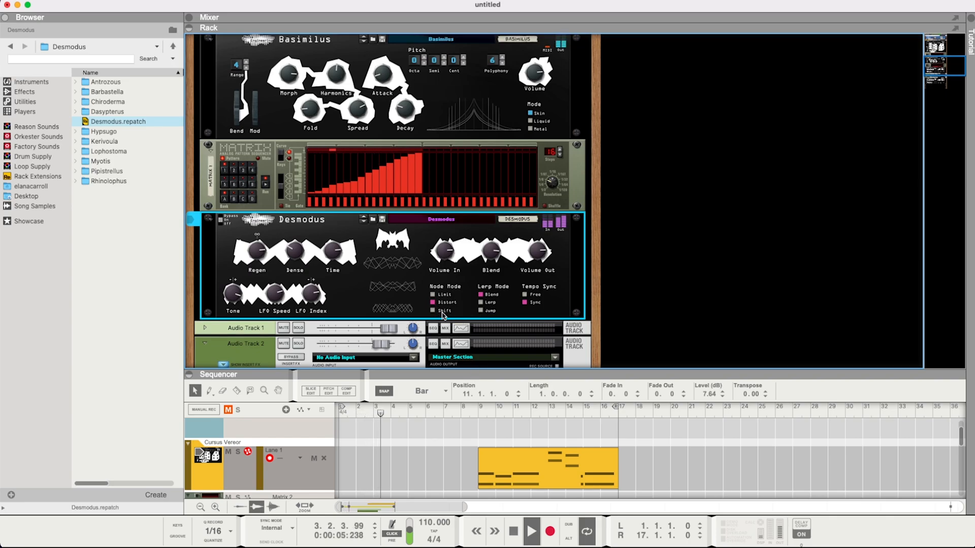
click(444, 312)
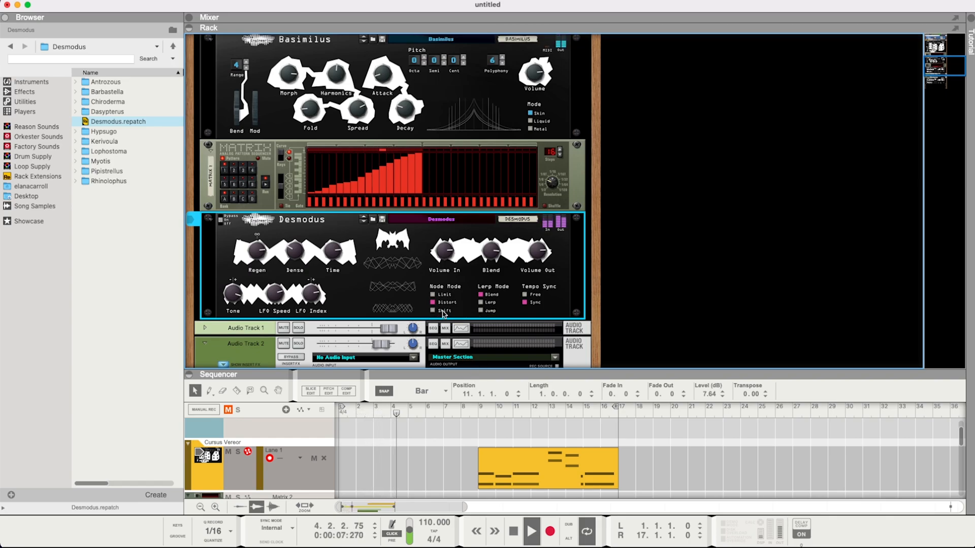
click(446, 295)
click(480, 311)
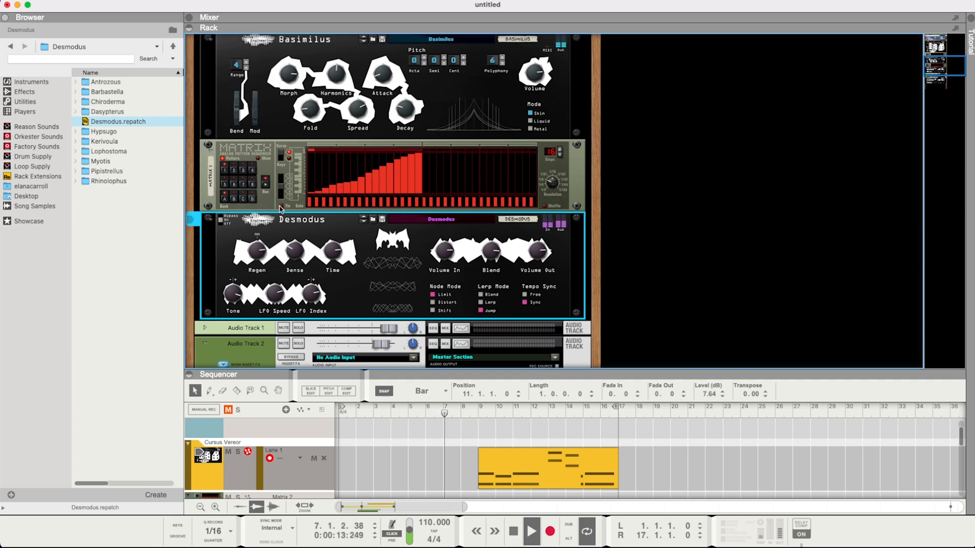
Stop the Matrix sequencer beneath the Basimilus
click(267, 187)
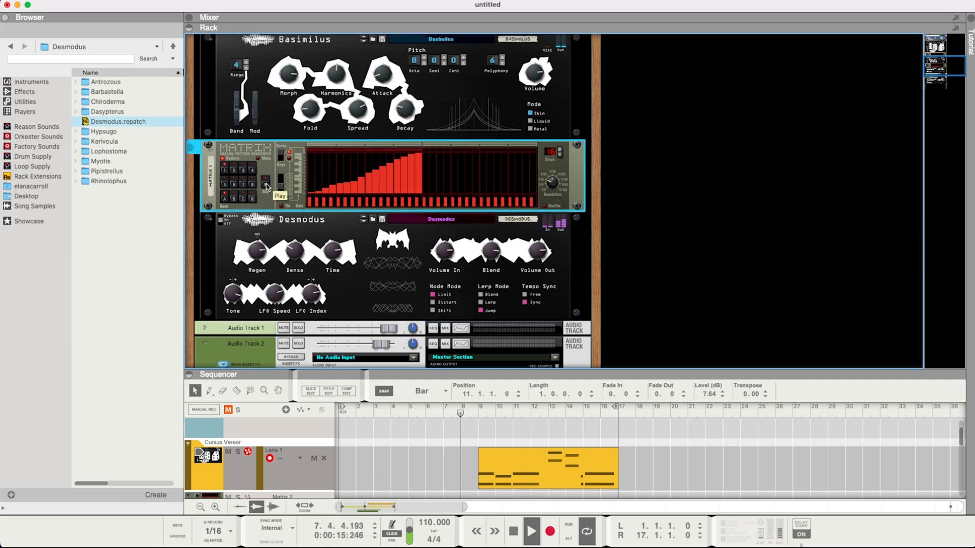